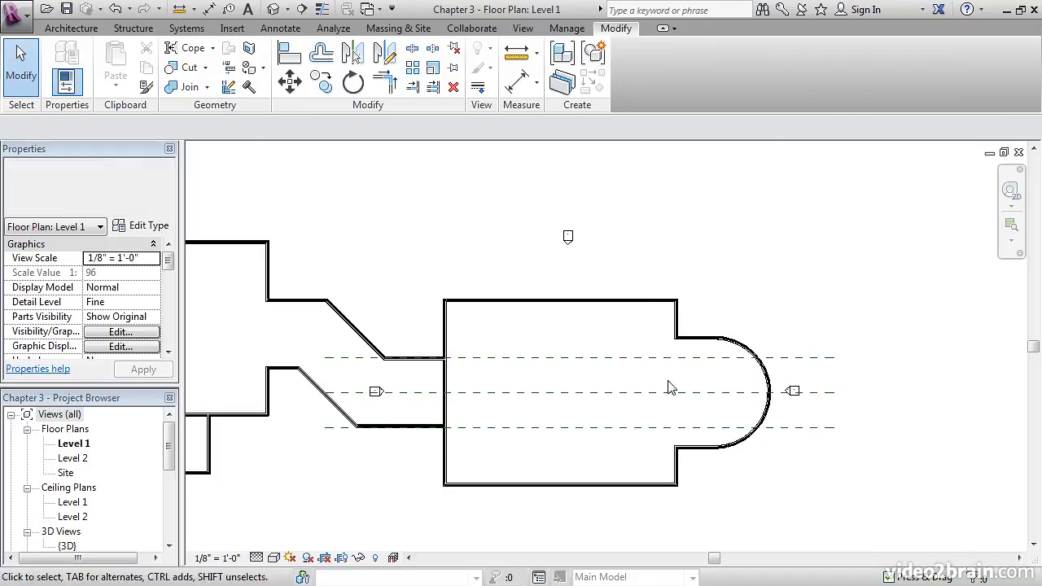
Start placing walls with the basic wall type Generic - 8" Masonry near the building's upper east corner
{"action": "scroll", "coordinate": [672, 353], "scroll_direction": "up", "scroll_amount": 5}
{"action": "scroll", "coordinate": [708, 350], "scroll_direction": "up", "scroll_amount": 2}
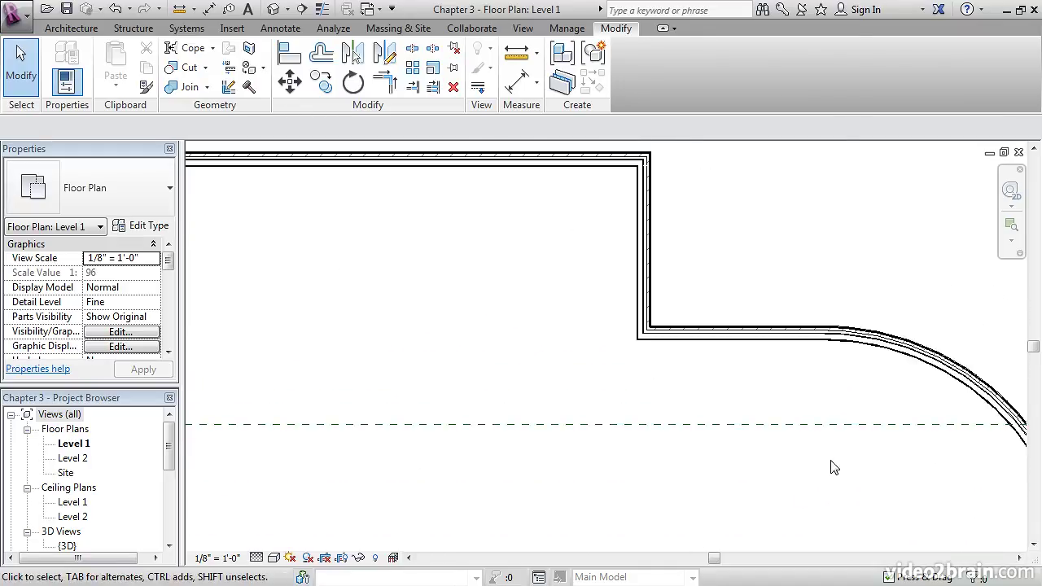
{"action": "middle_click_drag", "start_coordinate": [697, 381], "coordinate": [733, 400]}
{"action": "left_click", "coordinate": [78, 29]}
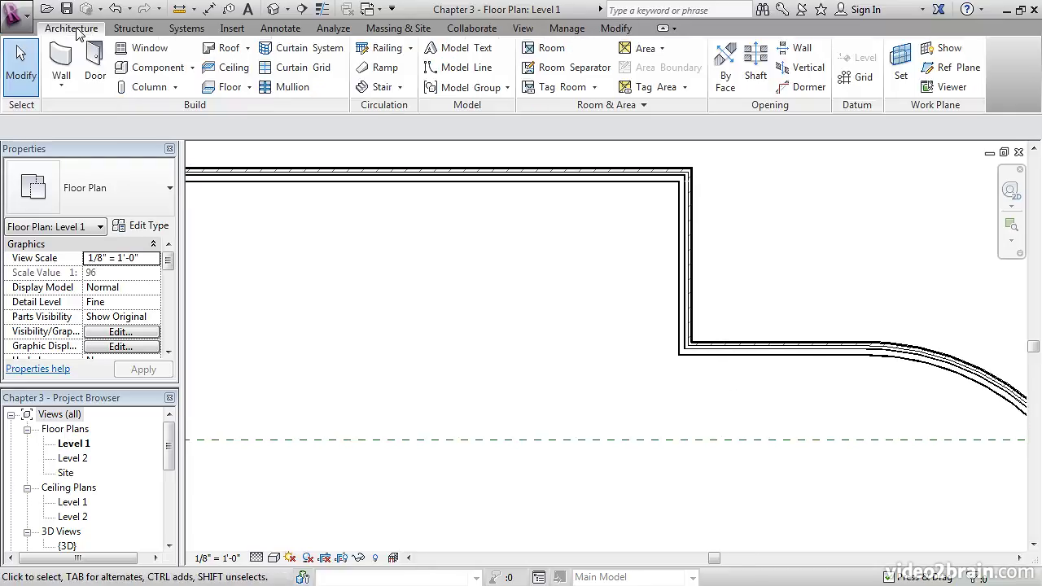
{"action": "left_click", "coordinate": [61, 55]}
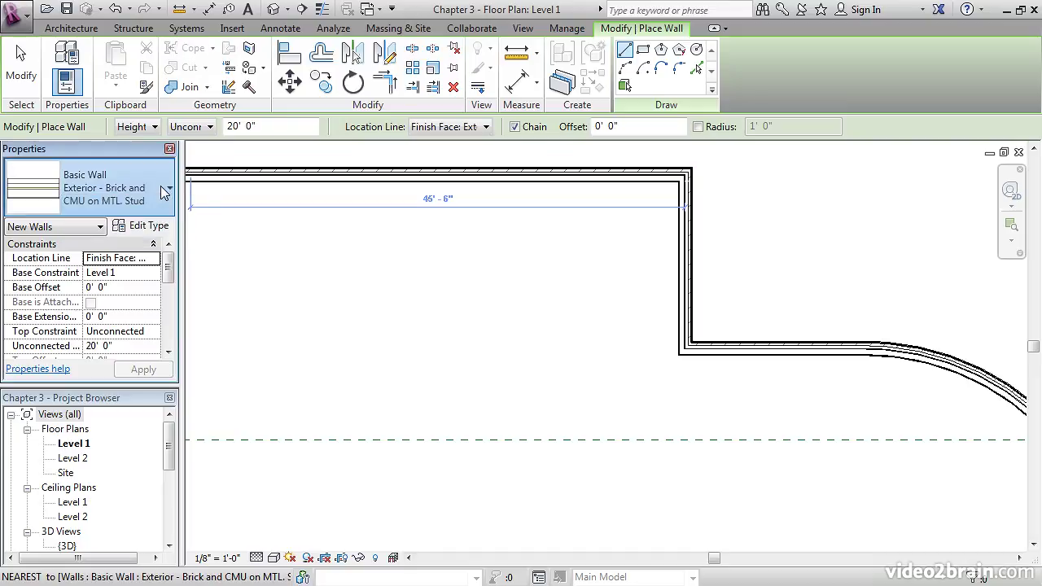
{"action": "left_click", "coordinate": [167, 189]}
{"action": "left_click_drag", "start_coordinate": [223, 262], "coordinate": [218, 344]}
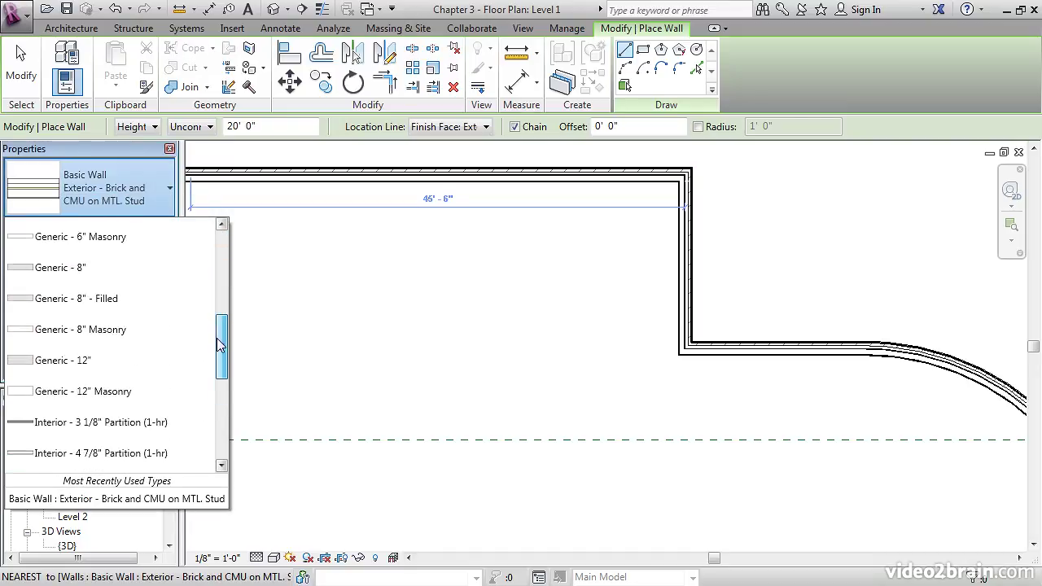
{"action": "left_click", "coordinate": [111, 330]}
Draw a 12' wall straight down from the interior corner of the exterior wall, flipped so its thickness falls on the east side
{"action": "scroll", "coordinate": [540, 326], "scroll_direction": "up", "scroll_amount": 5}
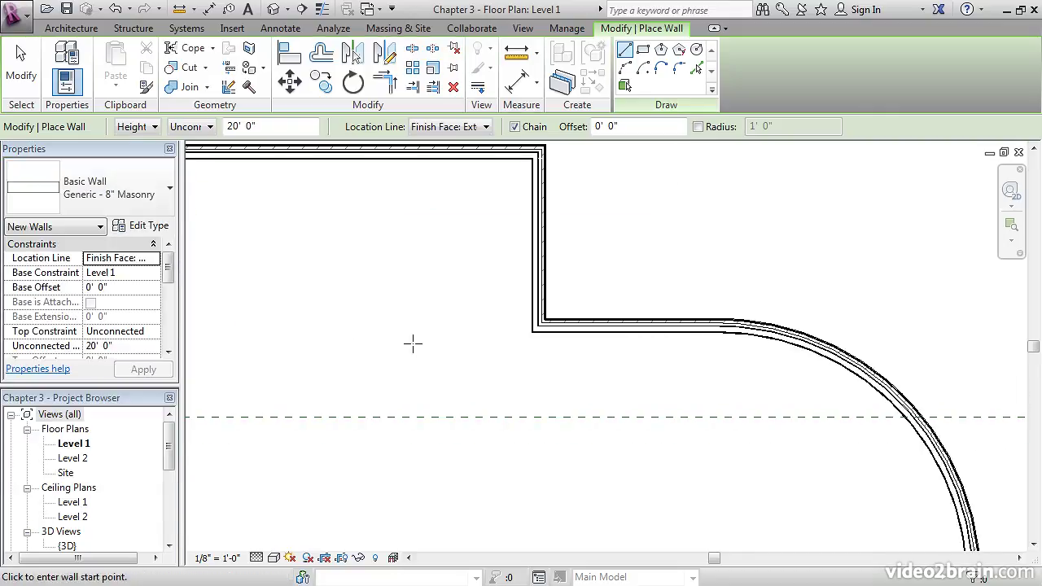
{"action": "scroll", "coordinate": [530, 346], "scroll_direction": "up", "scroll_amount": 2}
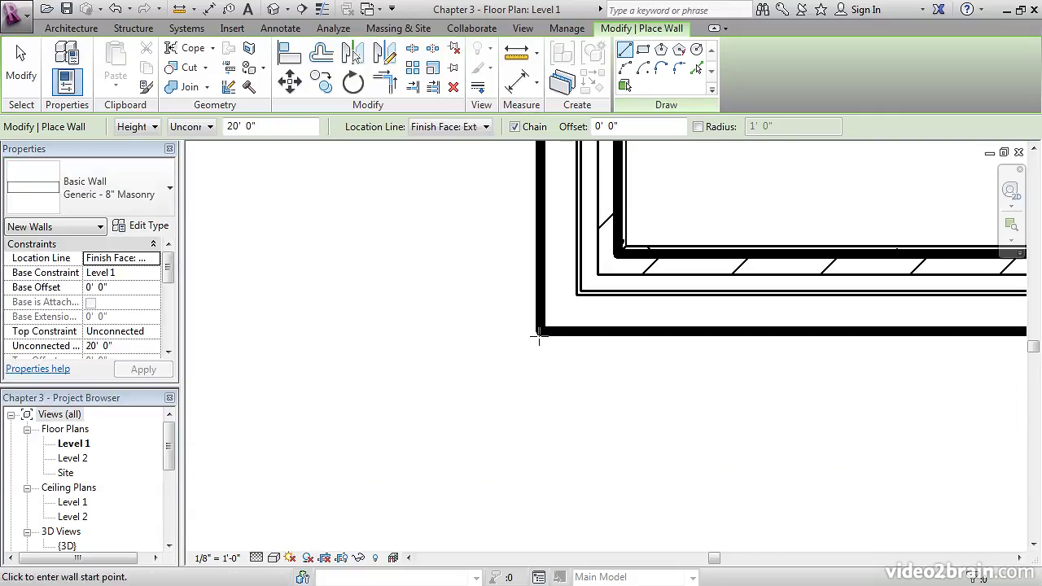
{"action": "left_click", "coordinate": [539, 332]}
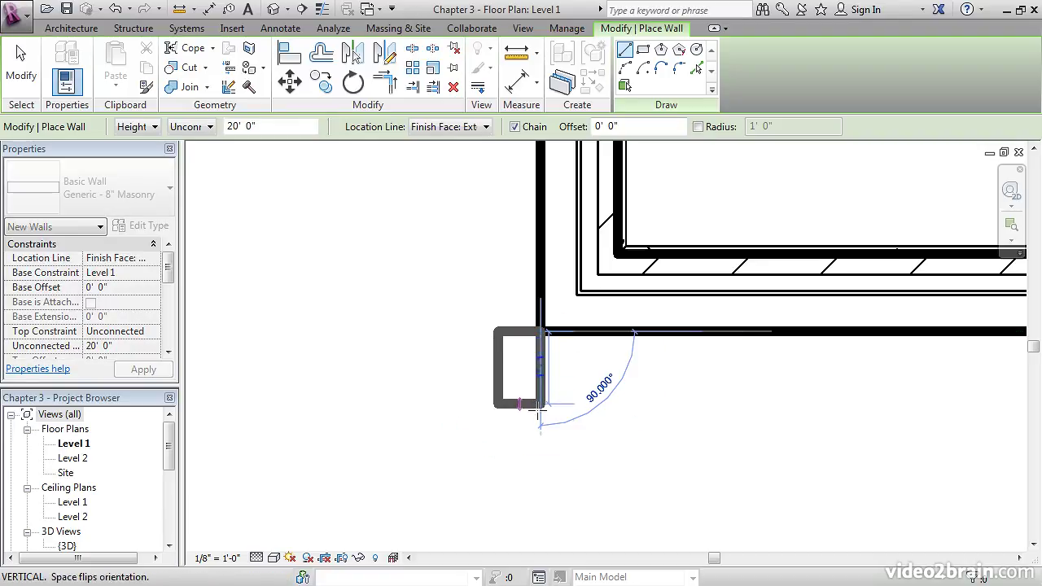
{"action": "middle_click_drag", "start_coordinate": [545, 472], "coordinate": [549, 412]}
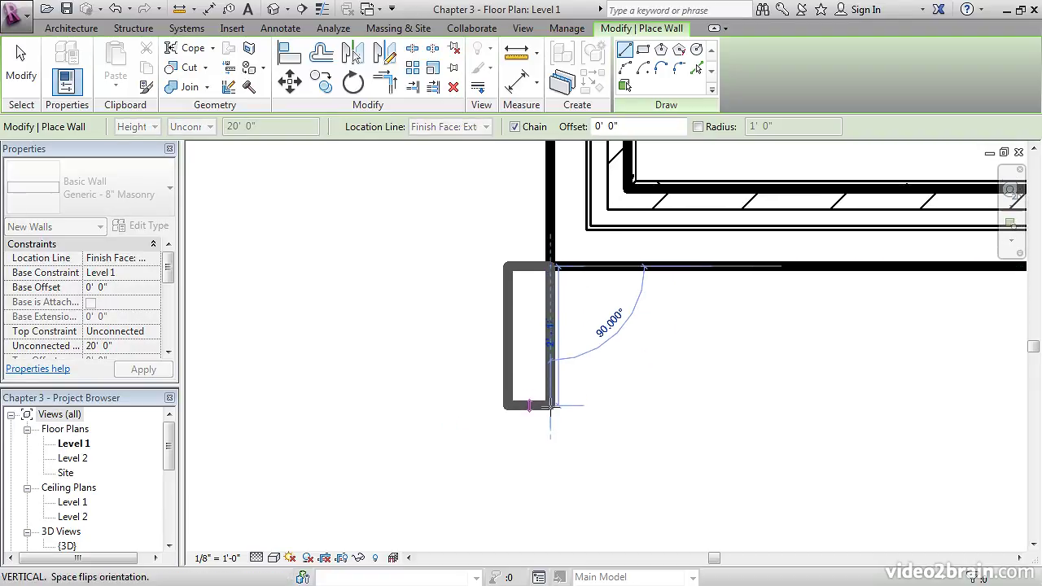
{"action": "key", "text": "space"}
{"action": "scroll", "coordinate": [551, 405], "scroll_direction": "down", "scroll_amount": 3}
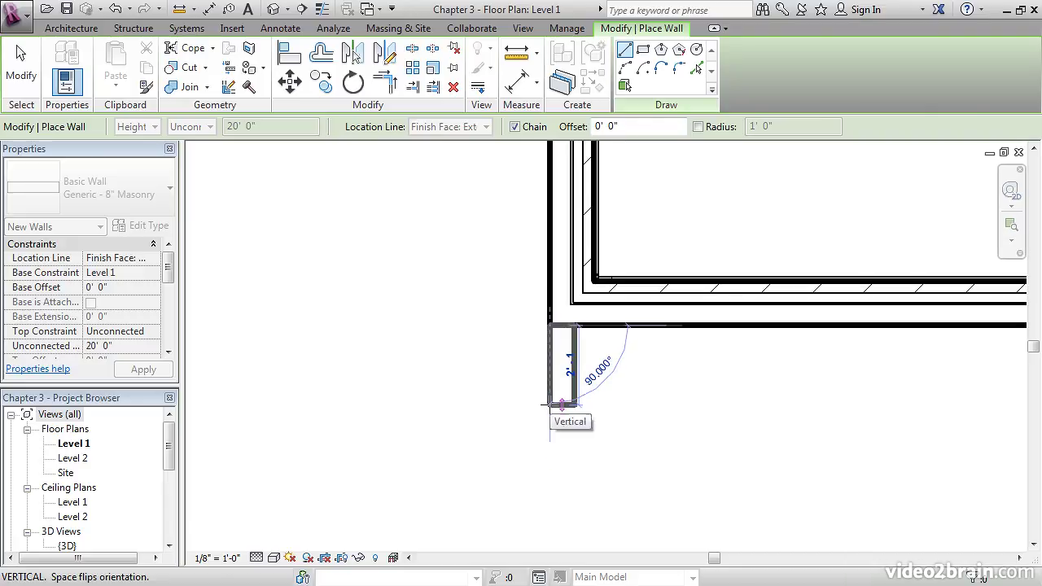
{"action": "middle_click_drag", "start_coordinate": [561, 440], "coordinate": [565, 353]}
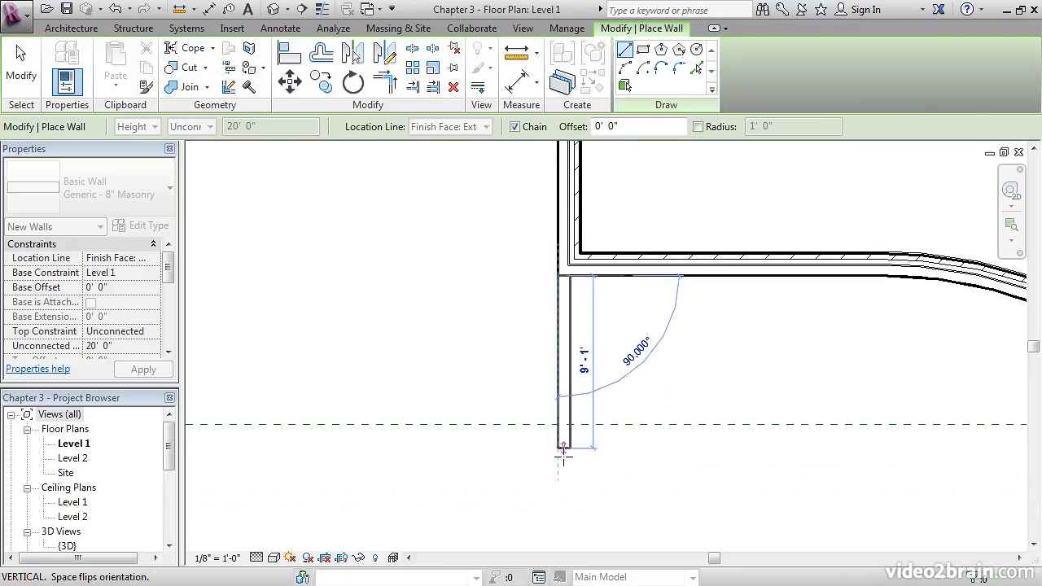
{"action": "type", "text": "12"}
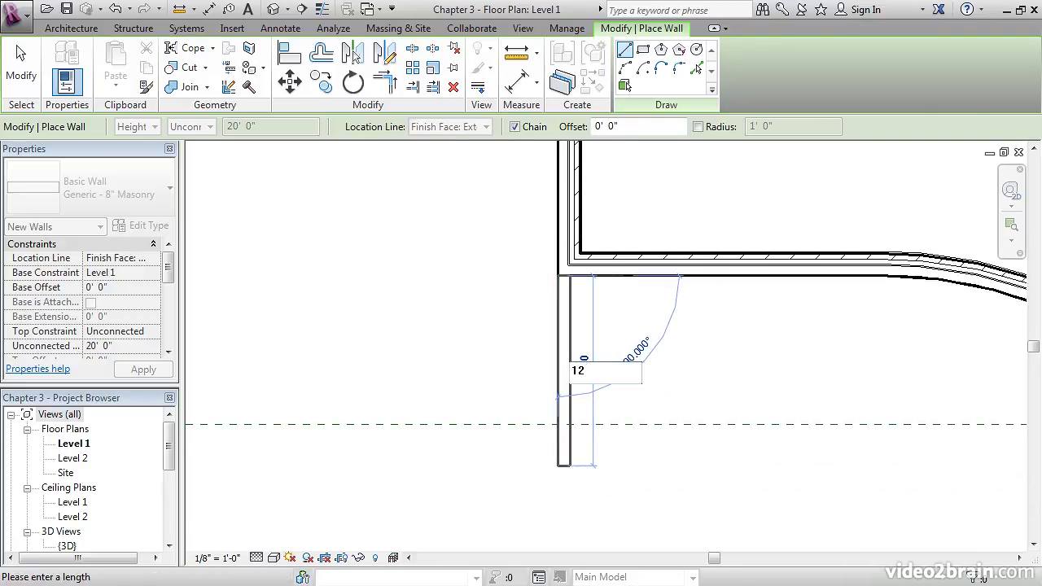
{"action": "key", "text": "Return"}
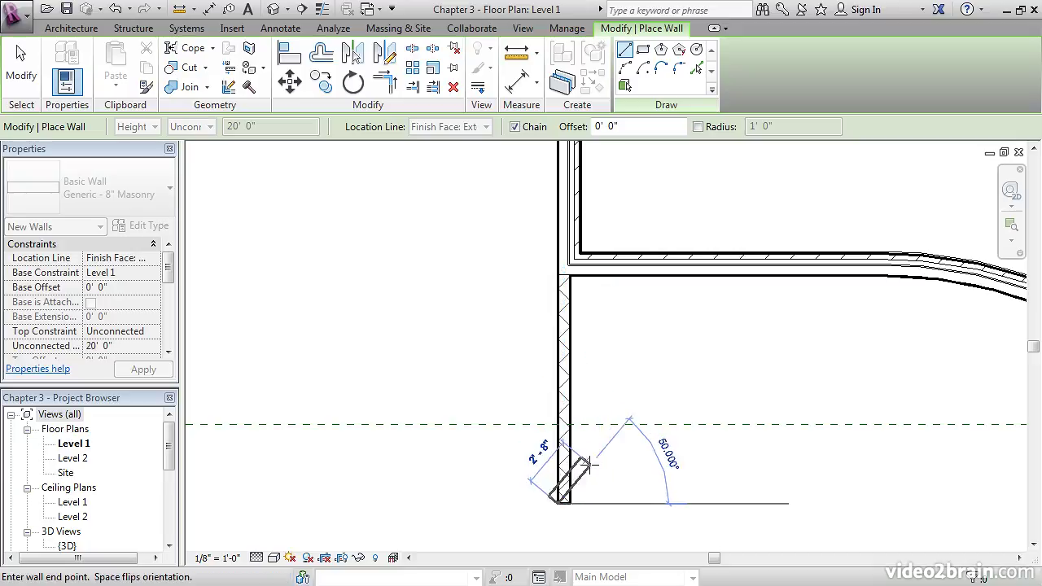
Continue the chain with a 10' wall running east, and close the room with a vertical wall up to the exterior wall
{"action": "middle_click_drag", "start_coordinate": [619, 494], "coordinate": [521, 461]}
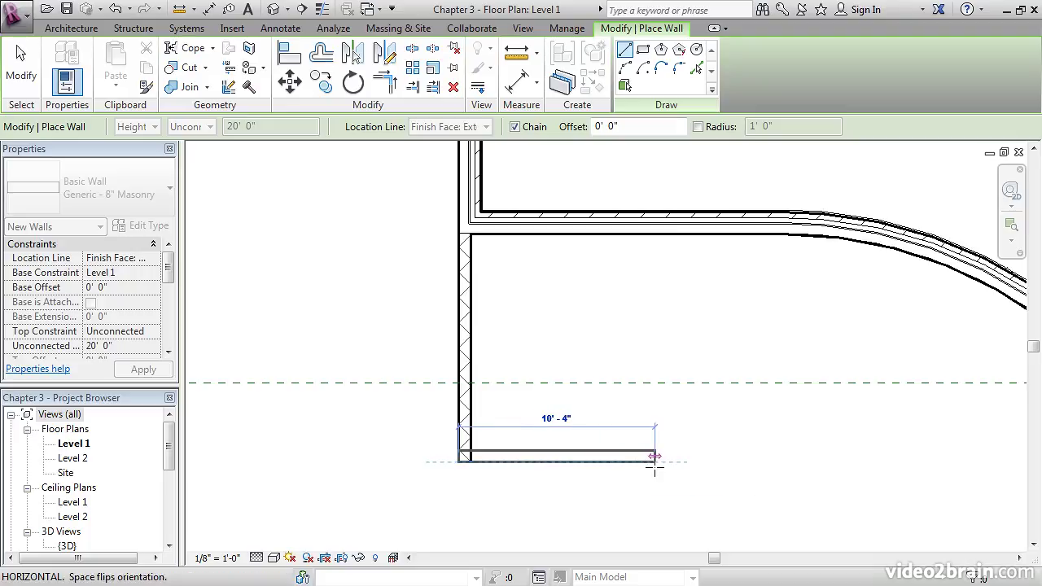
{"action": "type", "text": "10"}
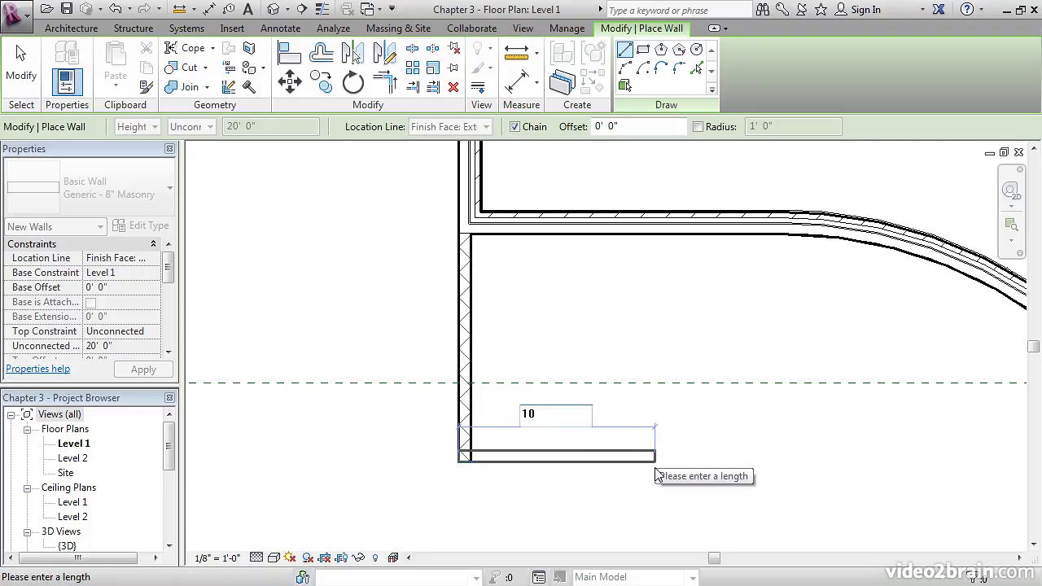
{"action": "key", "text": "Return"}
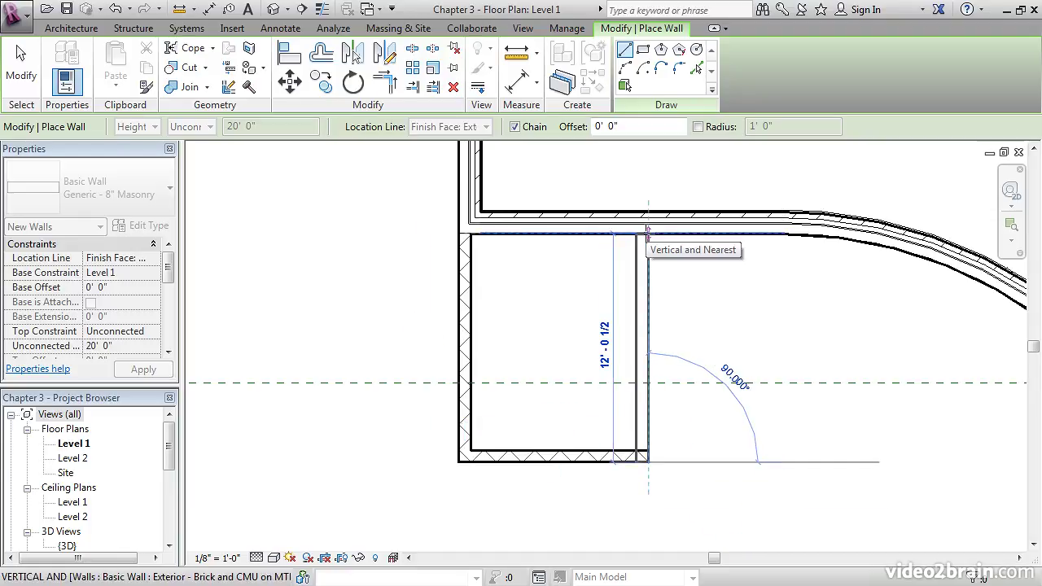
{"action": "left_click", "coordinate": [648, 232]}
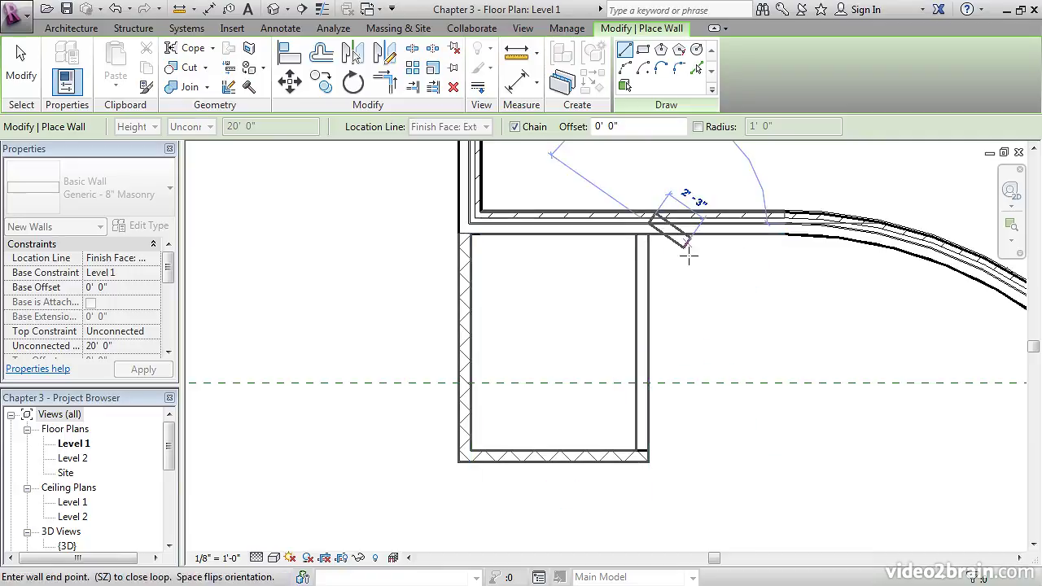
{"action": "key", "text": "Escape"}
{"action": "key", "text": "Escape"}
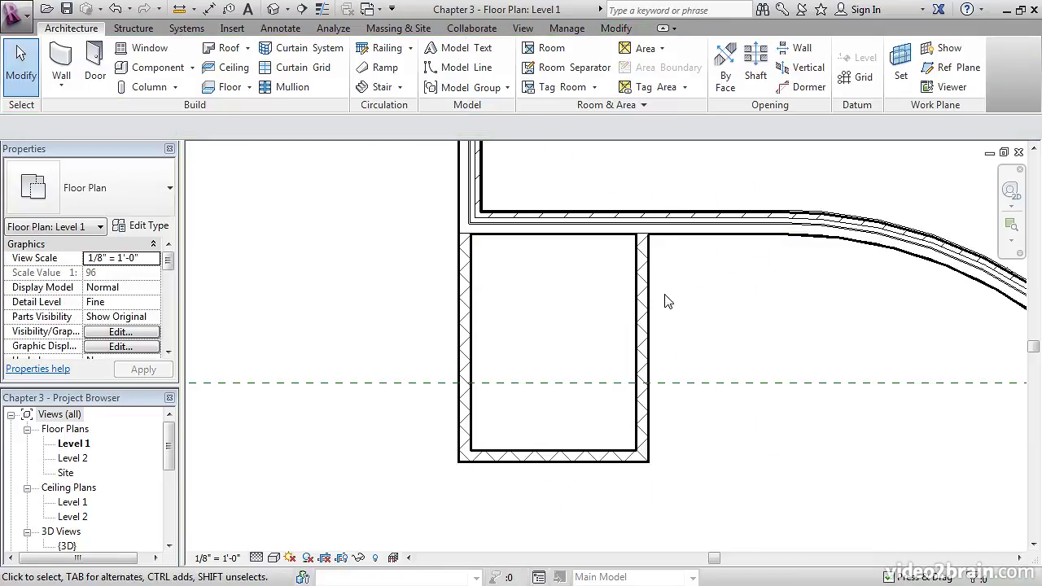
Examine the joins where the new masonry walls meet the exterior wall and the layout of the enclosed room
{"action": "scroll", "coordinate": [554, 286], "scroll_direction": "up", "scroll_amount": 5}
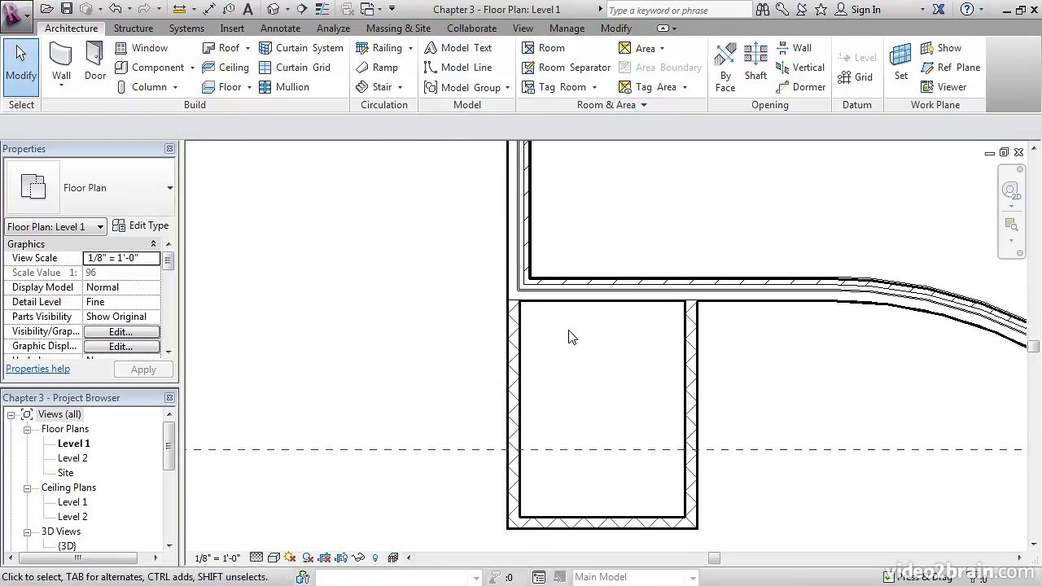
{"action": "scroll", "coordinate": [479, 323], "scroll_direction": "up", "scroll_amount": 2}
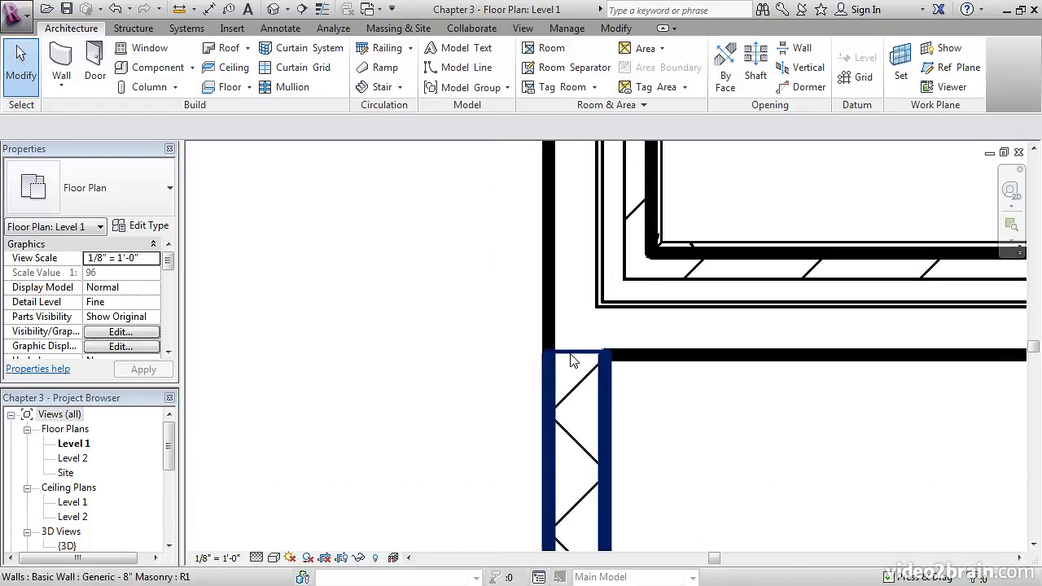
{"action": "scroll", "coordinate": [754, 415], "scroll_direction": "down", "scroll_amount": 3}
{"action": "middle_click_drag", "start_coordinate": [754, 415], "coordinate": [562, 347]}
{"action": "scroll", "coordinate": [592, 401], "scroll_direction": "down", "scroll_amount": 1}
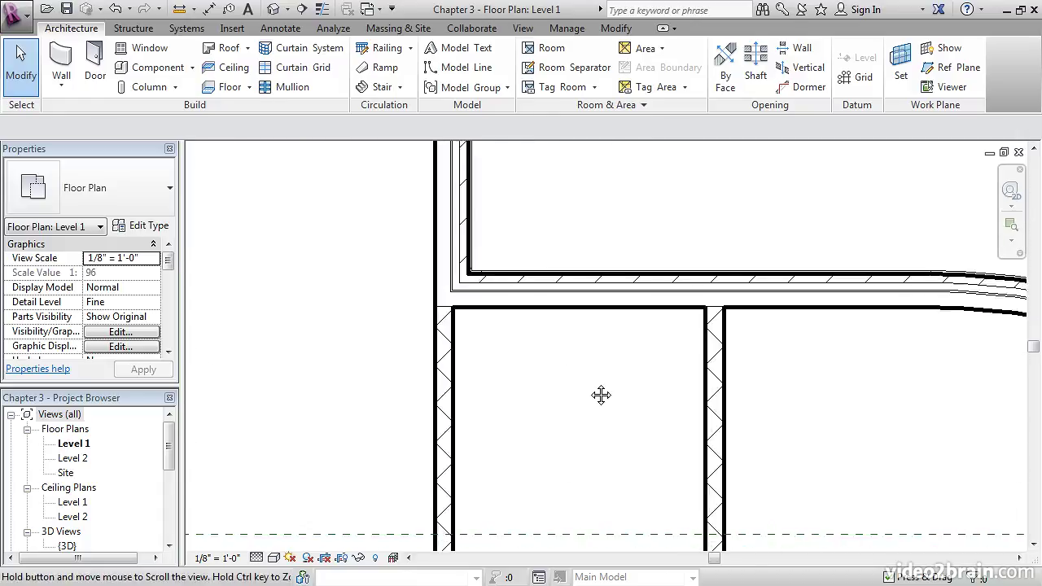
{"action": "middle_click_drag", "start_coordinate": [592, 401], "coordinate": [570, 286]}
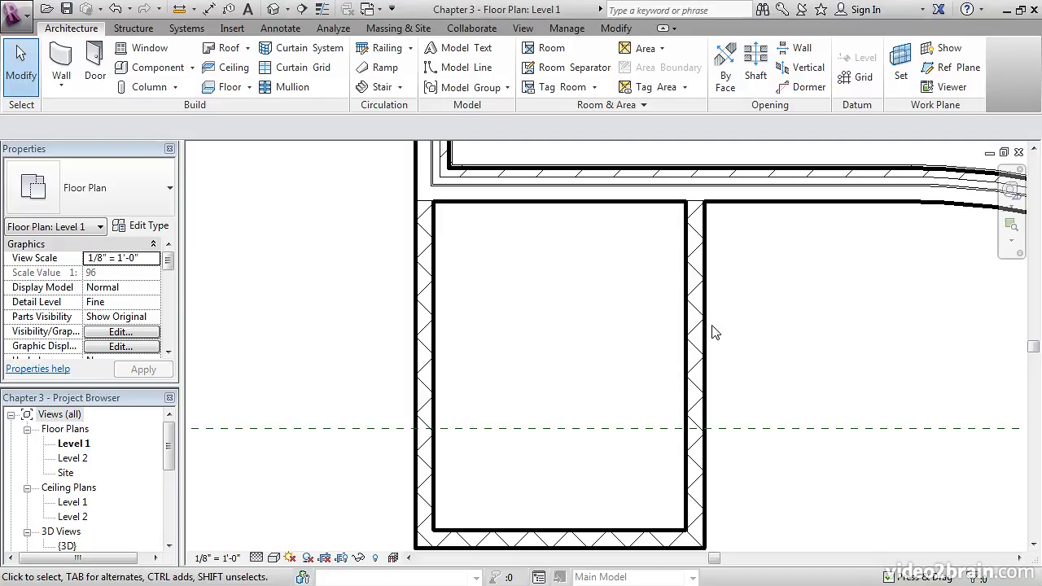
{"action": "scroll", "coordinate": [708, 332], "scroll_direction": "down", "scroll_amount": 1}
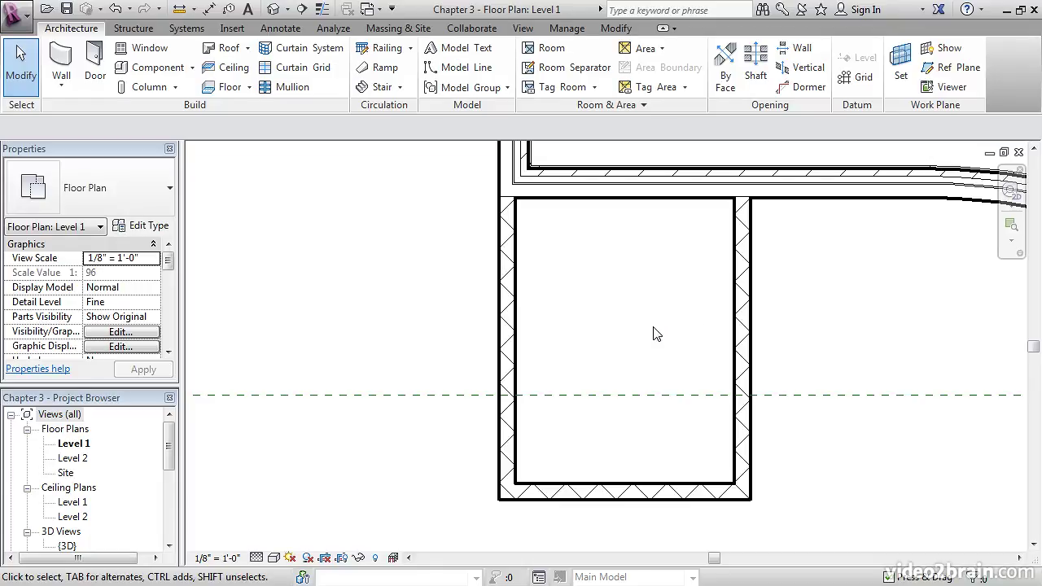
Move the witness line of the east masonry wall's temporary dimension from the wall centerline to its inside face
{"action": "left_click", "coordinate": [741, 310]}
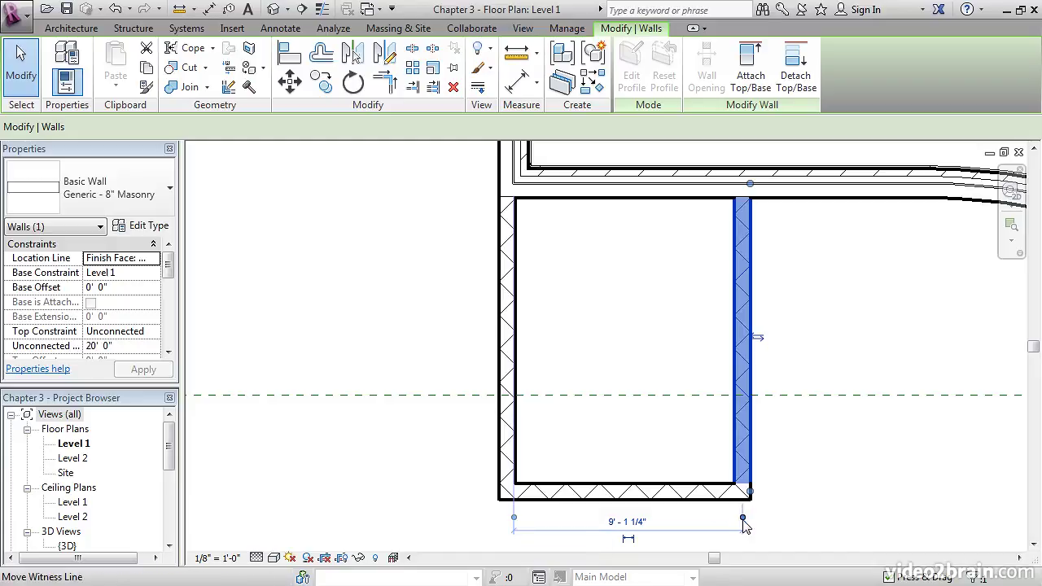
{"action": "left_click_drag", "start_coordinate": [744, 526], "coordinate": [733, 436]}
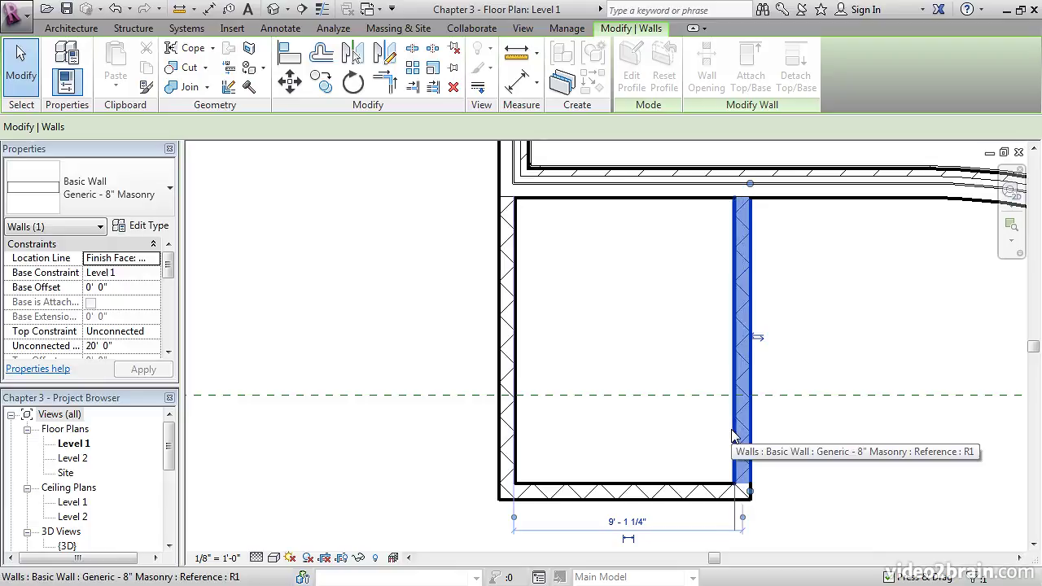
{"action": "left_click", "coordinate": [732, 435]}
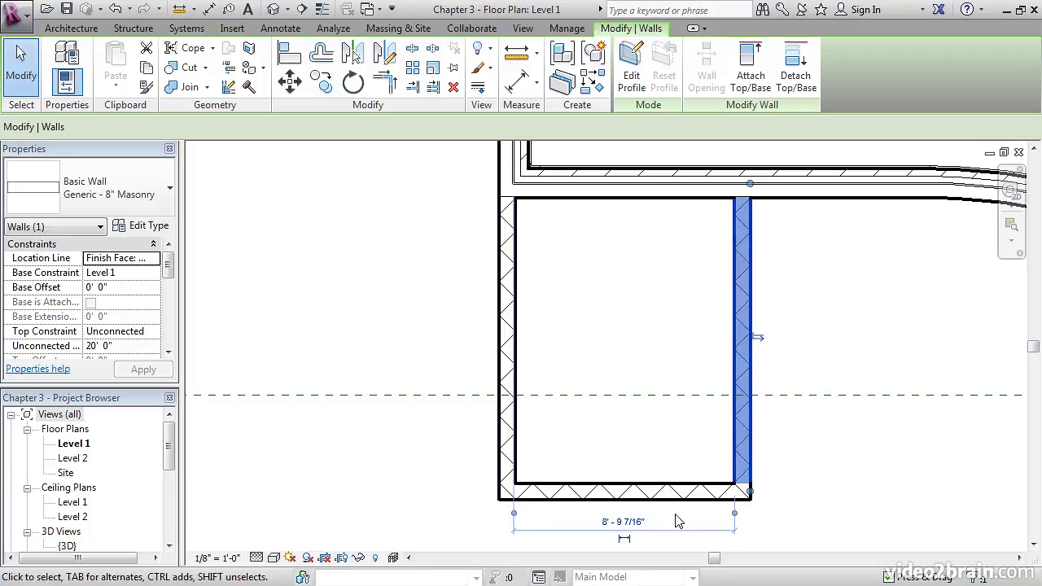
Set the clear inside distance between the east and west masonry walls to 10'
{"action": "left_click", "coordinate": [623, 522]}
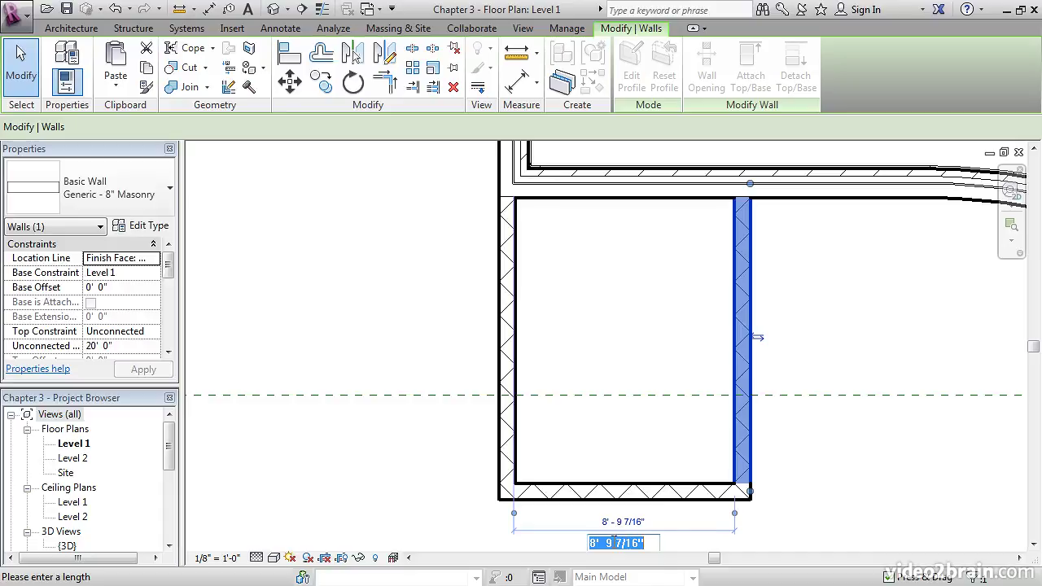
{"action": "type", "text": "10"}
{"action": "key", "text": "Return"}
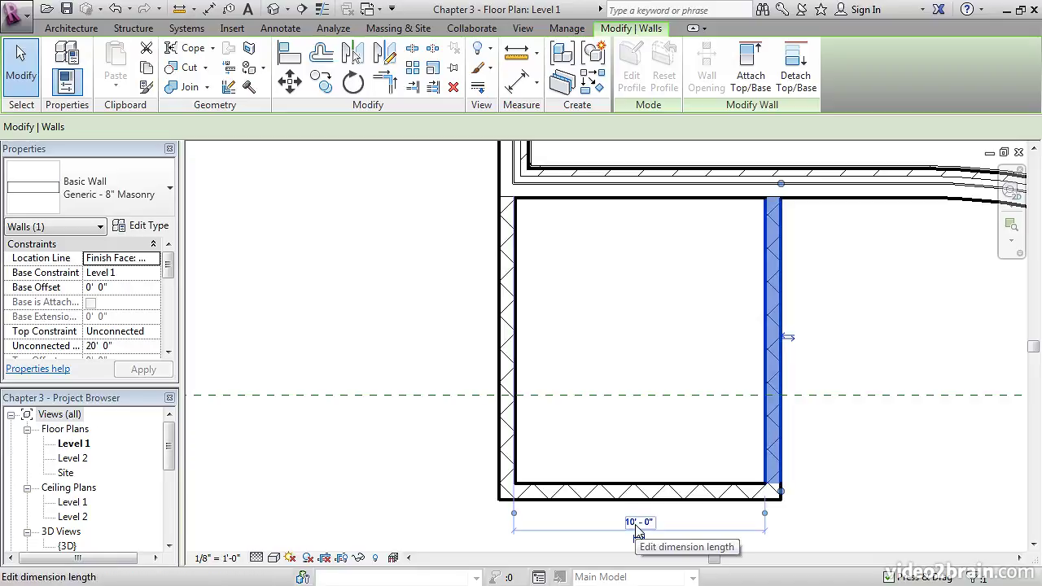
{"action": "left_click", "coordinate": [882, 489]}
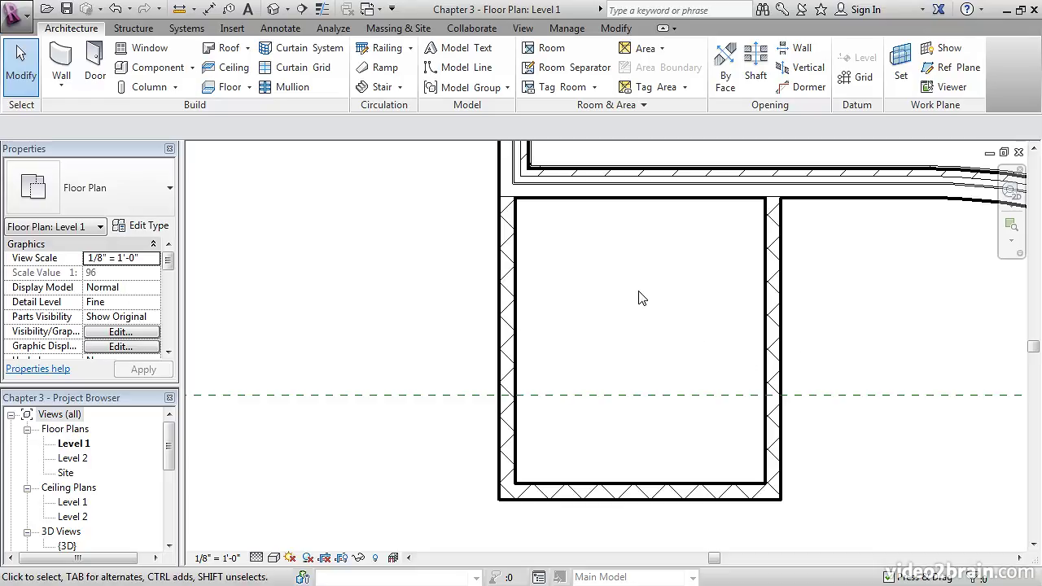
Configure temporary dimensions to measure walls from Faces, keeping doors and windows at Centerlines
{"action": "left_click", "coordinate": [569, 29]}
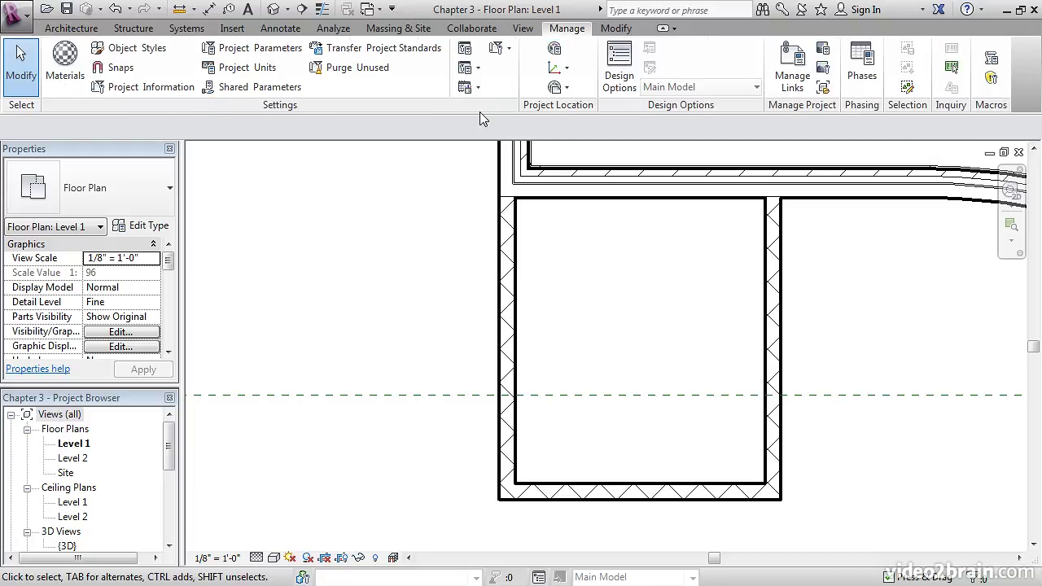
{"action": "left_click", "coordinate": [509, 50]}
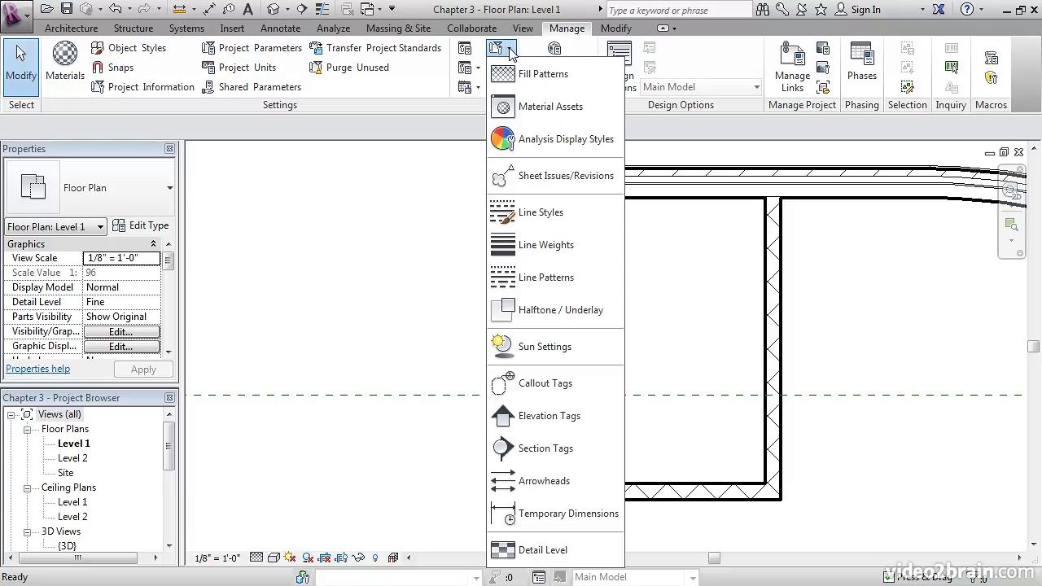
{"action": "left_click", "coordinate": [561, 523]}
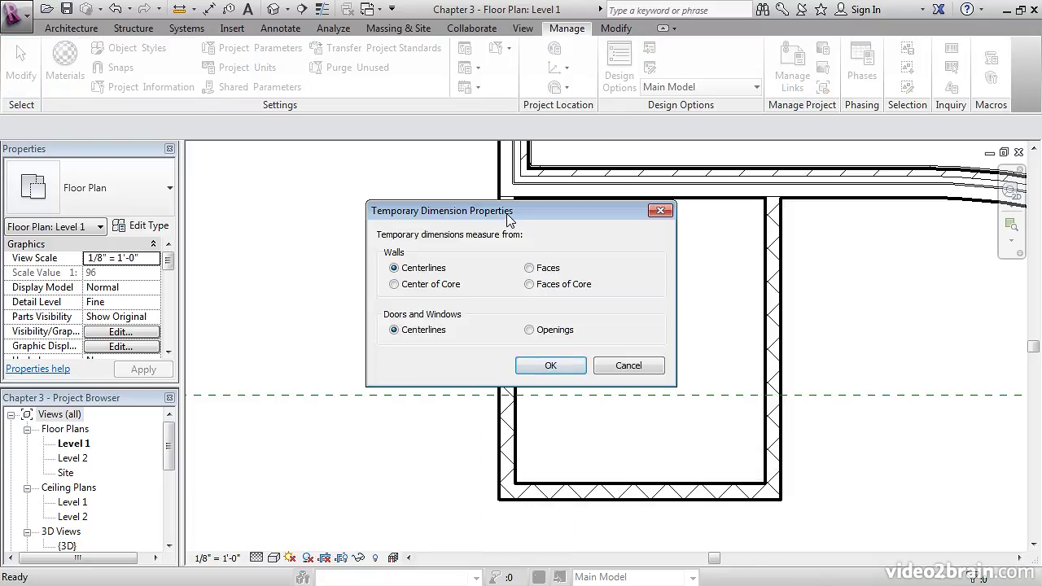
{"action": "left_click_drag", "start_coordinate": [511, 215], "coordinate": [474, 218]}
{"action": "left_click", "coordinate": [493, 272]}
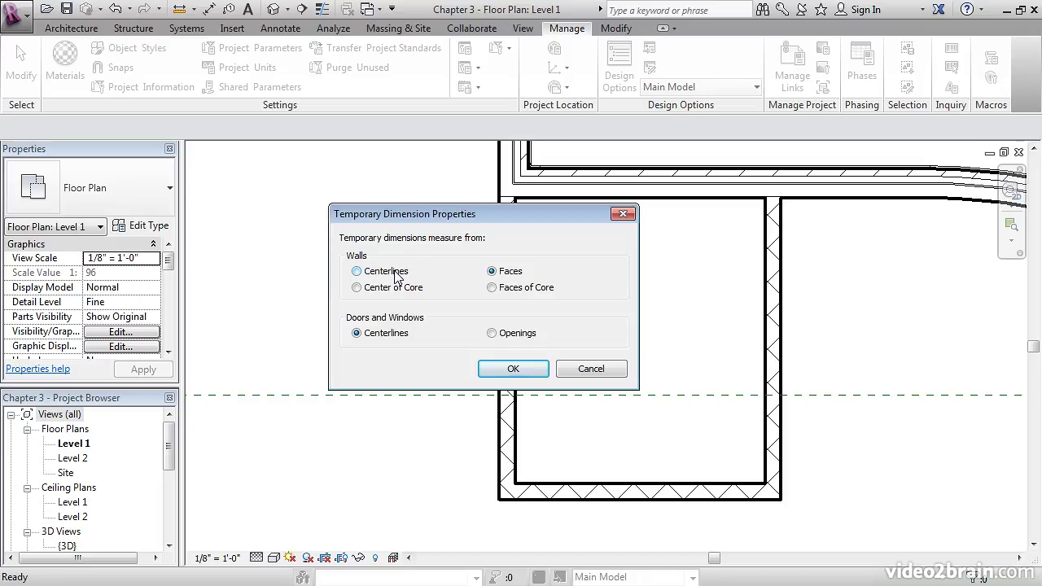
{"action": "left_click_drag", "start_coordinate": [437, 215], "coordinate": [560, 232]}
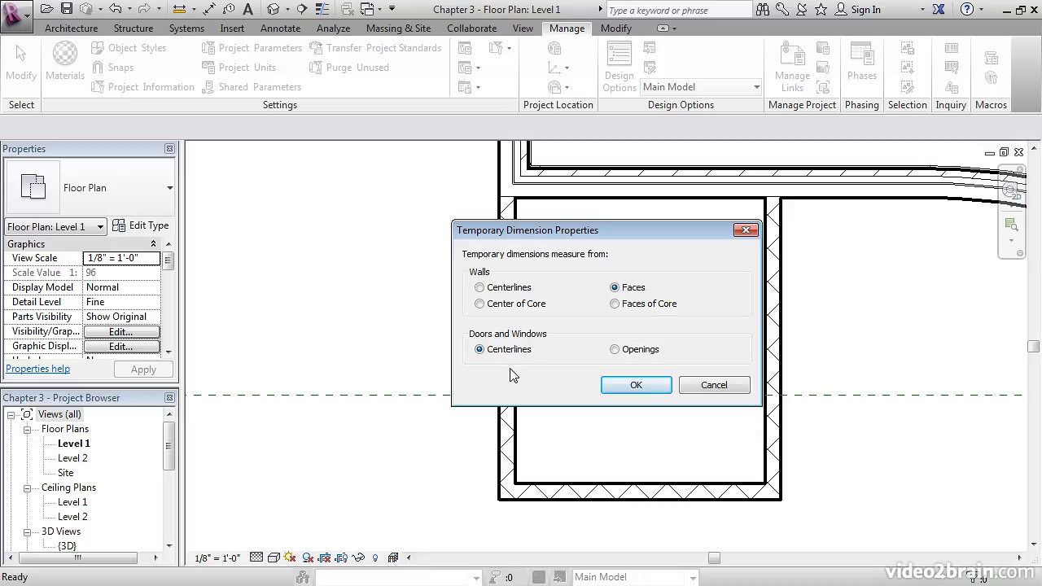
{"action": "left_click", "coordinate": [638, 386]}
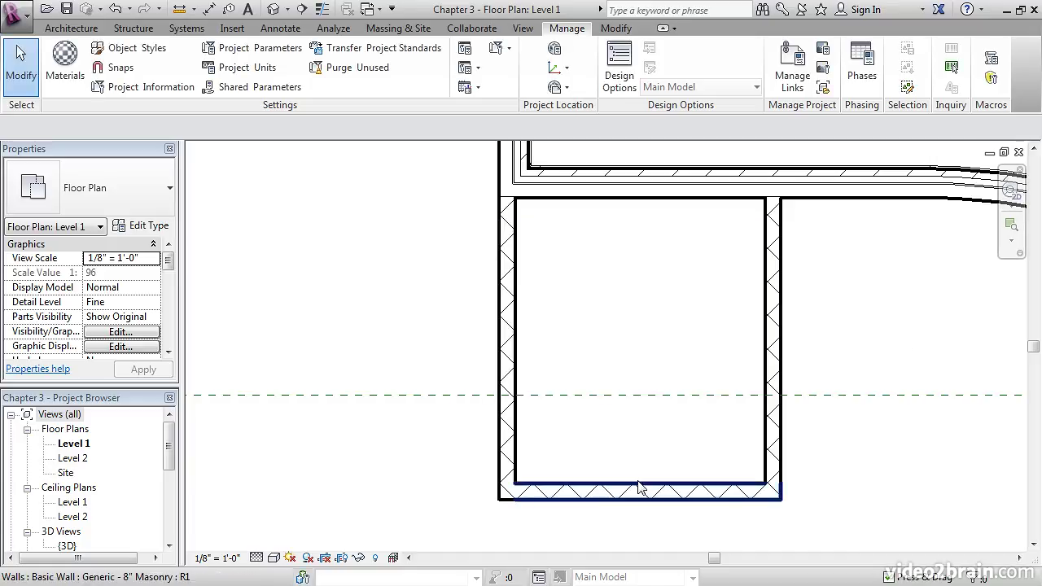
Set the clear distance between the south masonry wall and the exterior wall to the north to 12'
{"action": "left_click", "coordinate": [589, 493]}
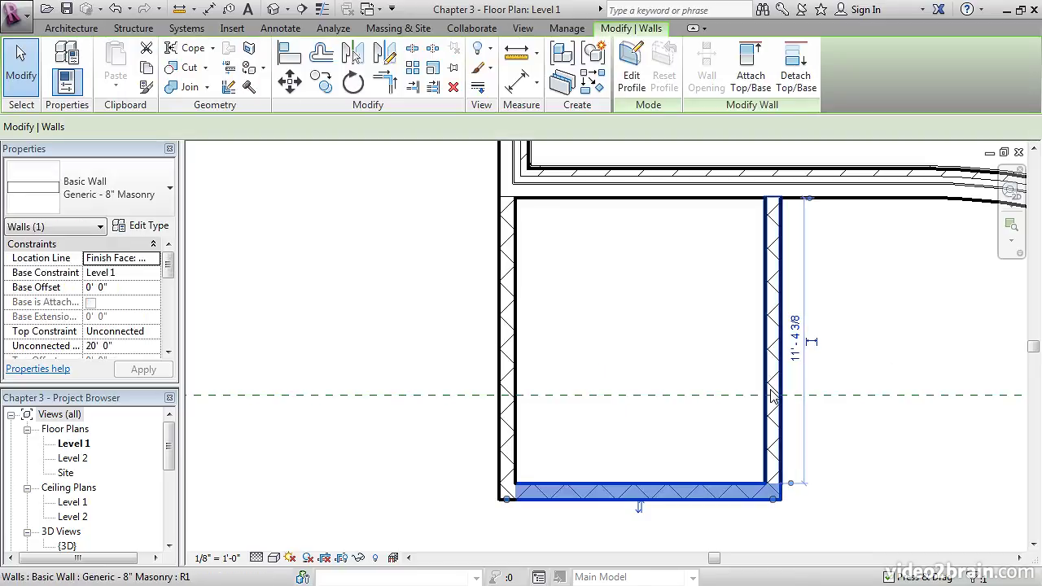
{"action": "left_click", "coordinate": [798, 342]}
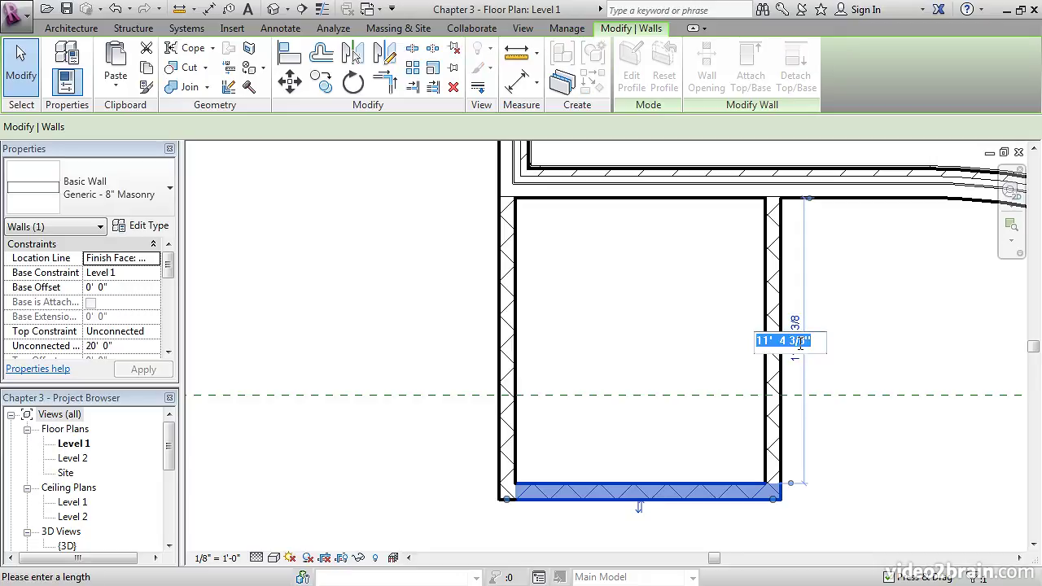
{"action": "type", "text": "12"}
{"action": "key", "text": "Return"}
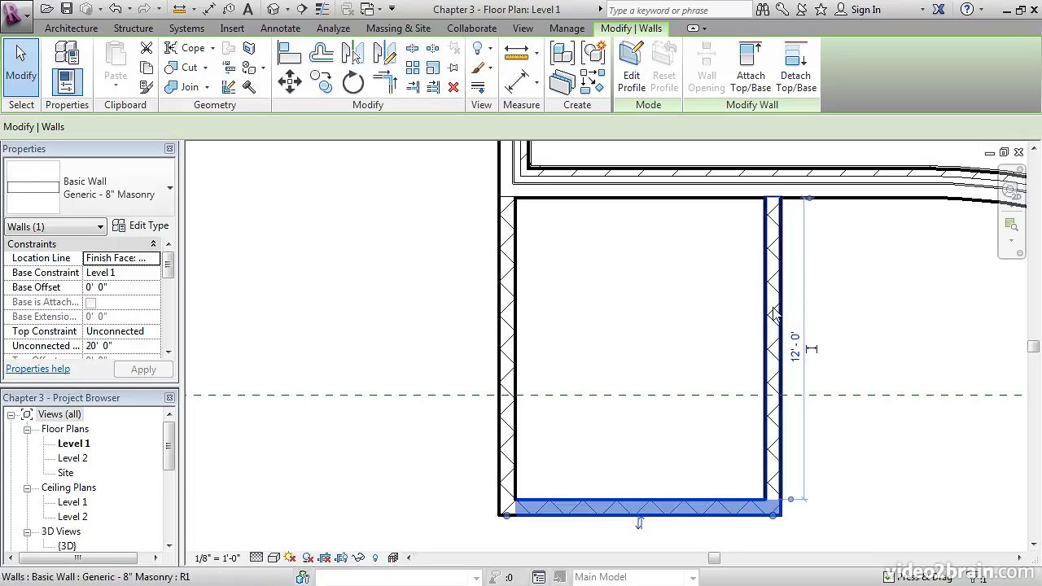
Make the south wall's 12' temporary dimension permanent and move its dimension line clear of the room's east wall
{"action": "left_click", "coordinate": [813, 350]}
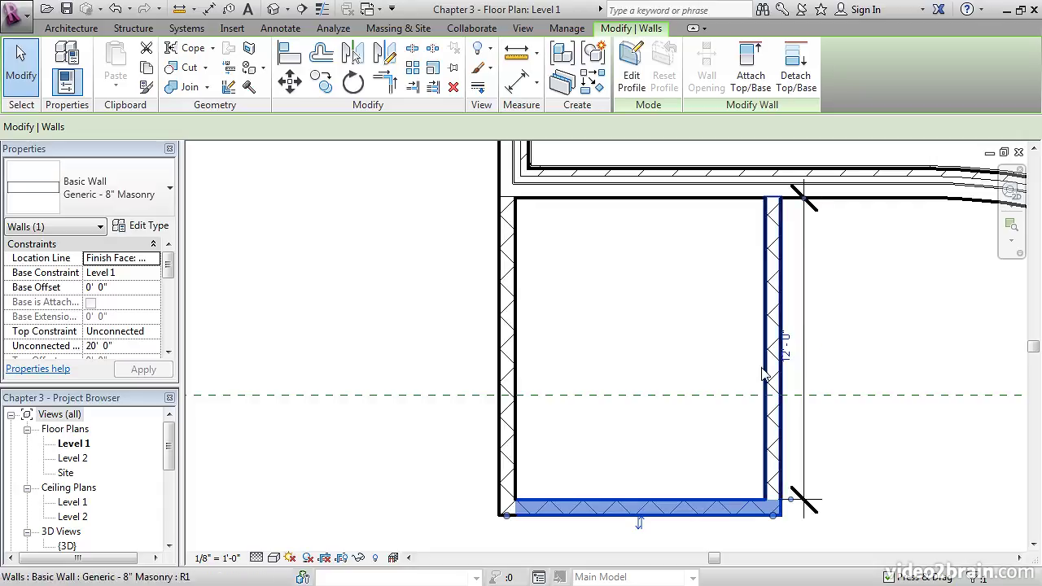
{"action": "left_click", "coordinate": [887, 351]}
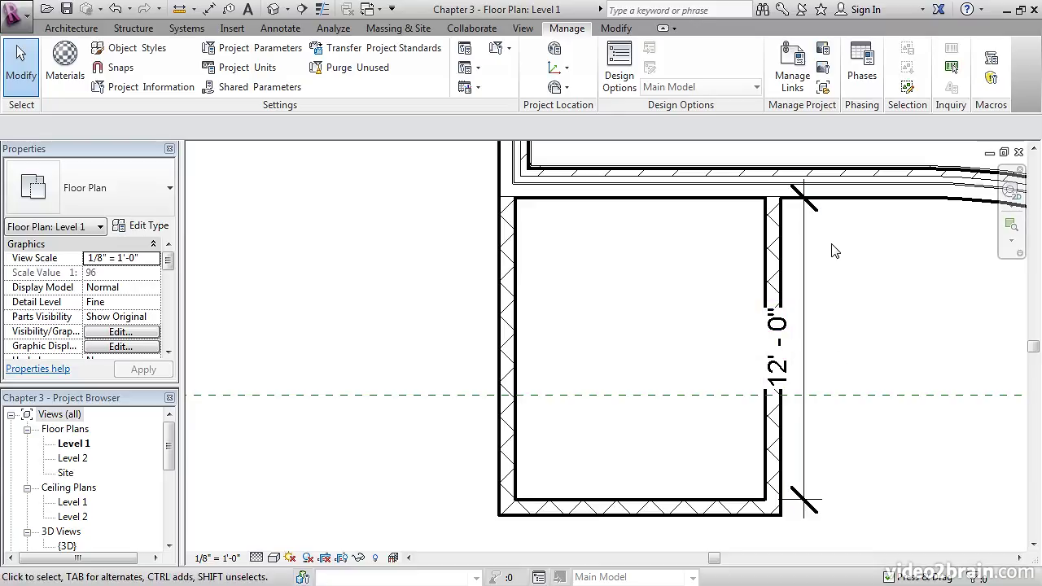
{"action": "left_click", "coordinate": [806, 253]}
{"action": "left_click_drag", "start_coordinate": [806, 246], "coordinate": [900, 255]}
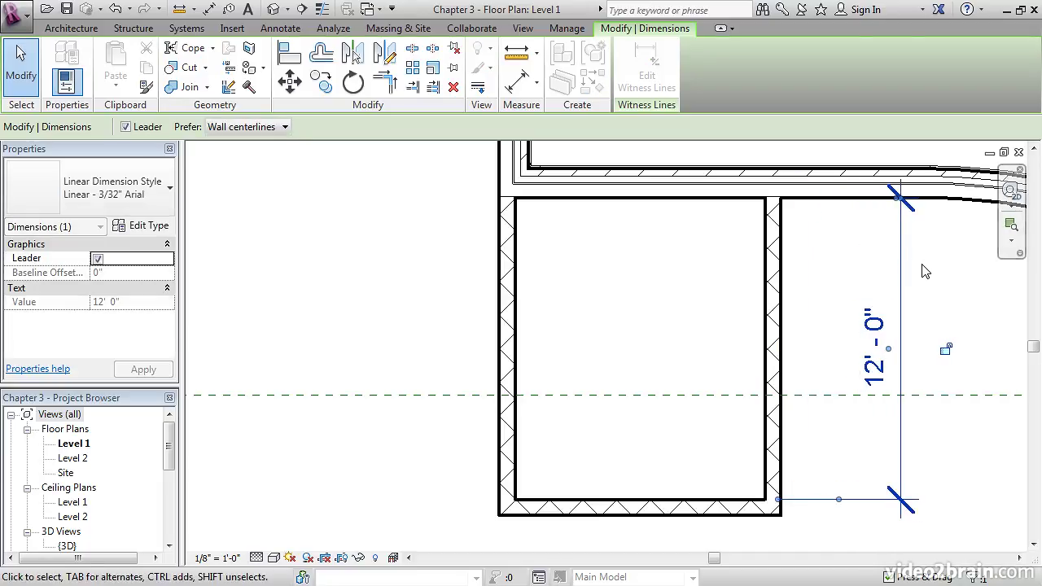
{"action": "left_click", "coordinate": [958, 464]}
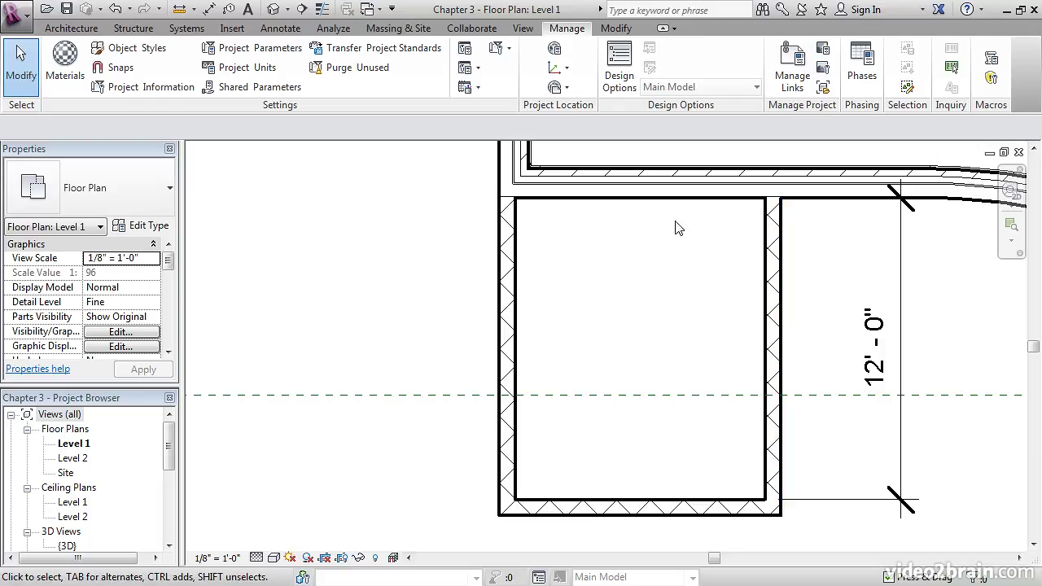
Add a matching 8" masonry cross wall inside the room with Pick Lines, offset 10' north from the south wall's inside face
{"action": "left_click", "coordinate": [644, 507]}
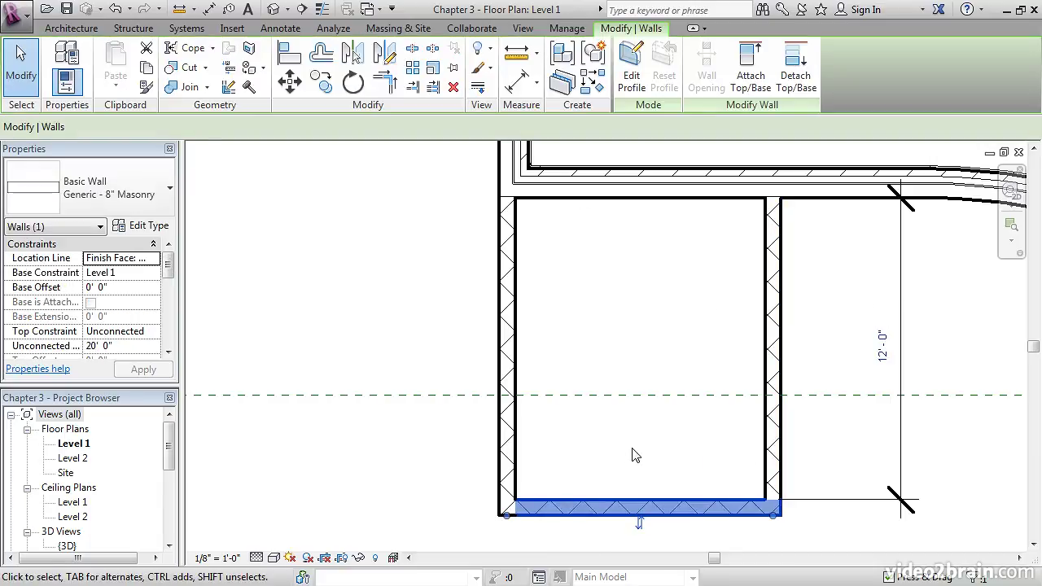
{"action": "right_click", "coordinate": [606, 498]}
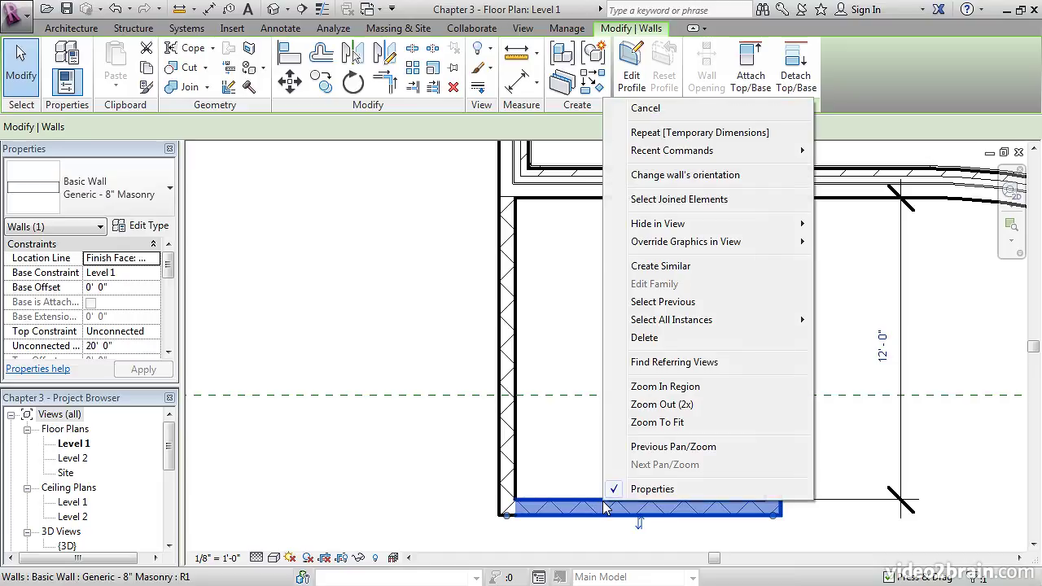
{"action": "left_click", "coordinate": [676, 266]}
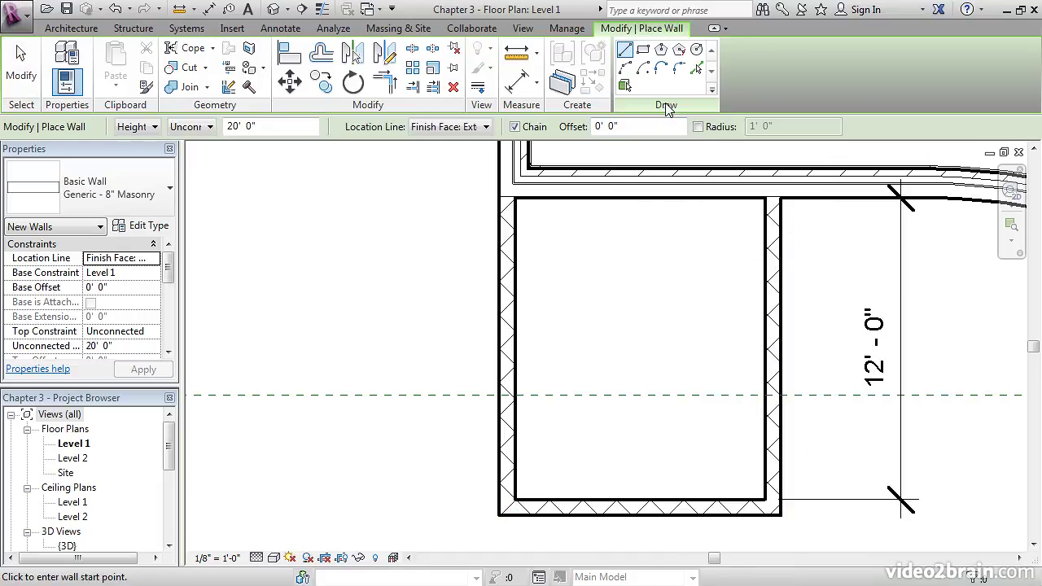
{"action": "left_click", "coordinate": [699, 70]}
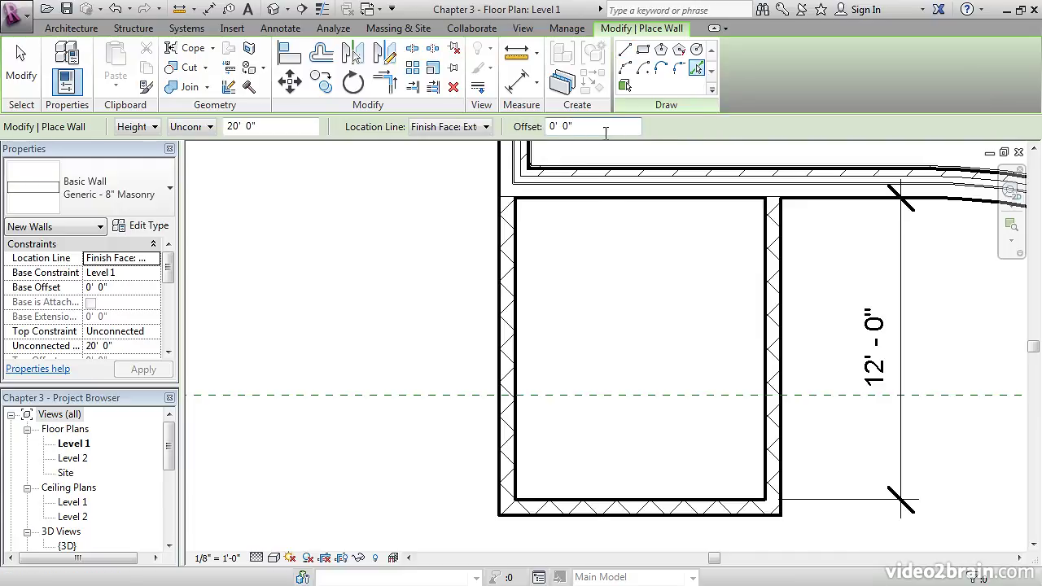
{"action": "double_click", "coordinate": [568, 127]}
{"action": "type", "text": "10"}
{"action": "middle_click_drag", "start_coordinate": [602, 502], "coordinate": [614, 432]}
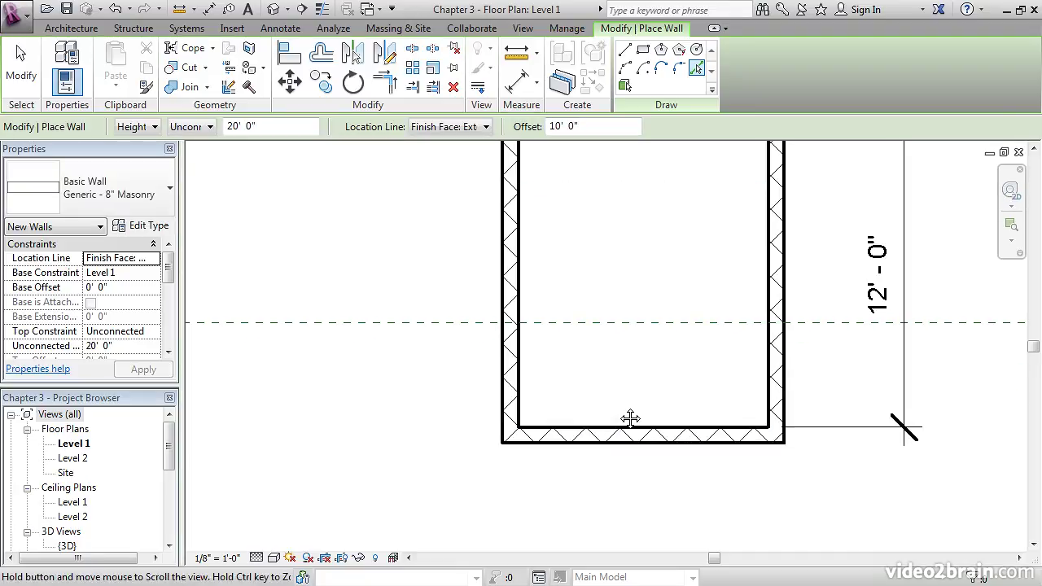
{"action": "scroll", "coordinate": [617, 431], "scroll_direction": "up", "scroll_amount": 2}
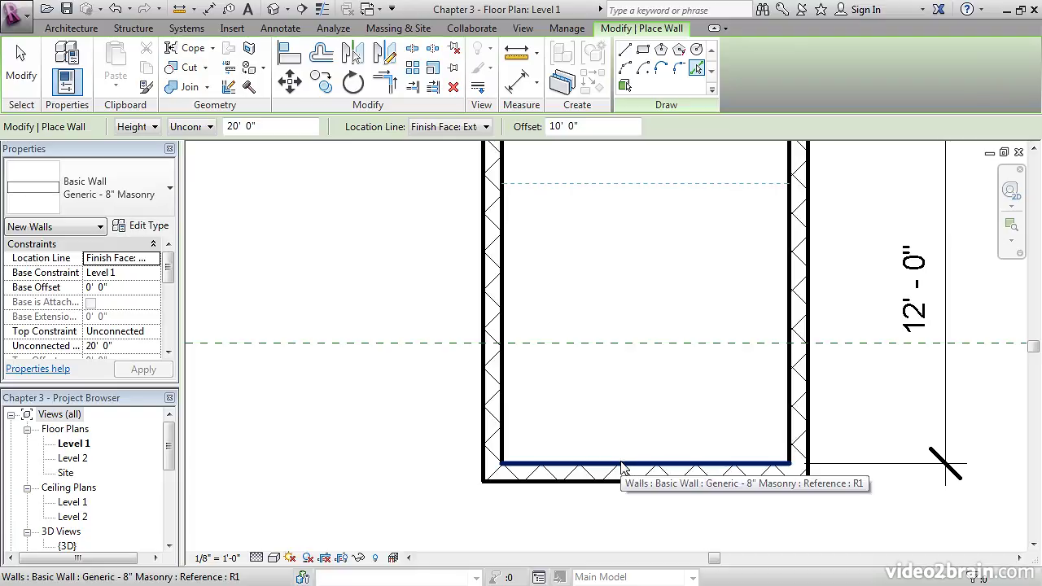
{"action": "left_click", "coordinate": [621, 470]}
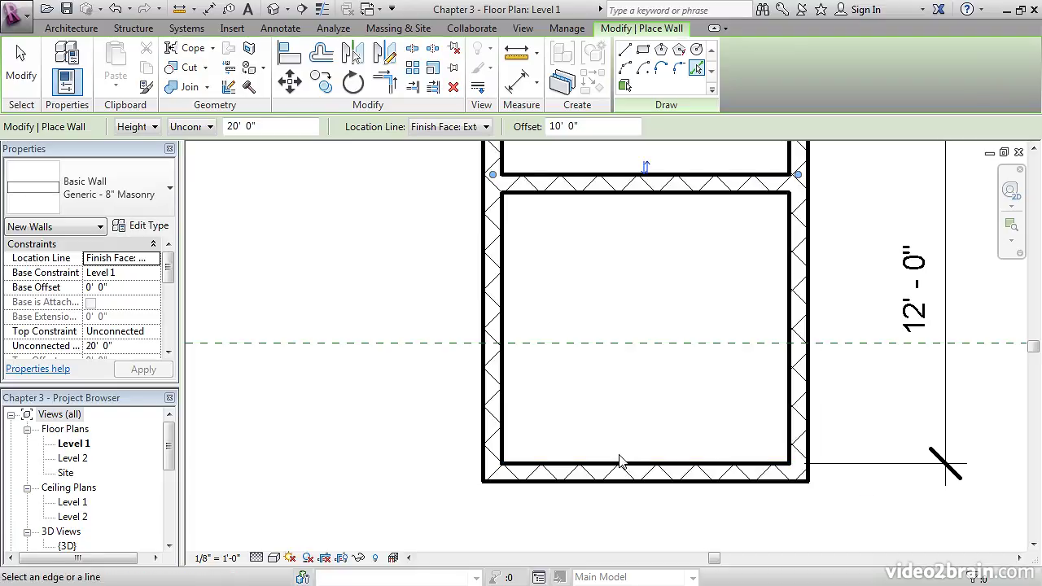
{"action": "mouse_move", "coordinate": [643, 343]}
{"action": "middle_mouse_down"}
{"action": "mouse_move", "coordinate": [645, 356]}
{"action": "mouse_move", "coordinate": [689, 333]}
{"action": "mouse_move", "coordinate": [625, 342]}
{"action": "middle_mouse_up"}
{"action": "key", "text": "Escape"}
{"action": "key", "text": "Escape"}
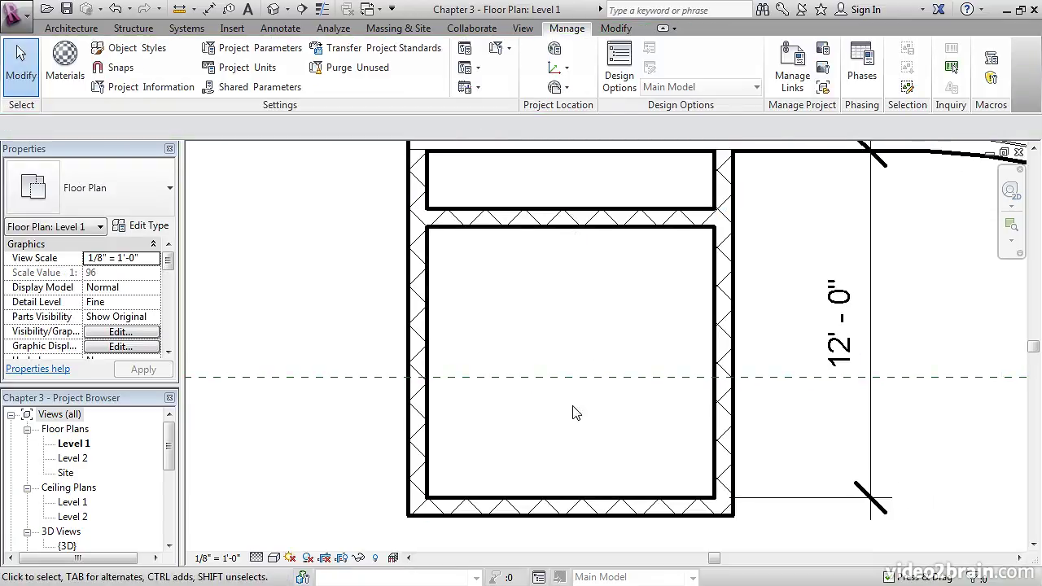
Set the clear distance between the new cross wall and the south masonry wall to 10'
{"action": "left_click", "coordinate": [584, 224]}
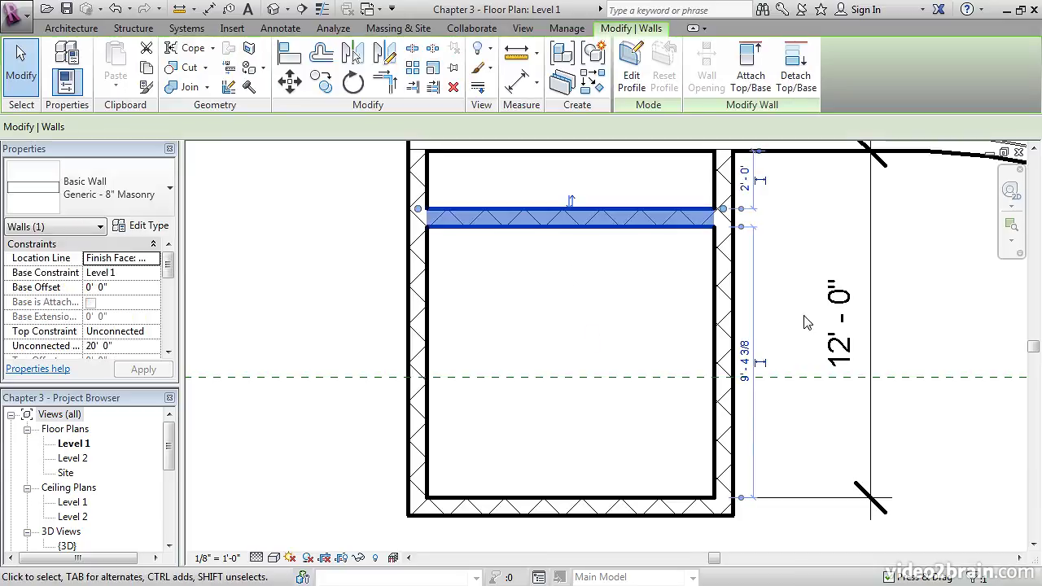
{"action": "left_click_drag", "start_coordinate": [741, 228], "coordinate": [741, 233]}
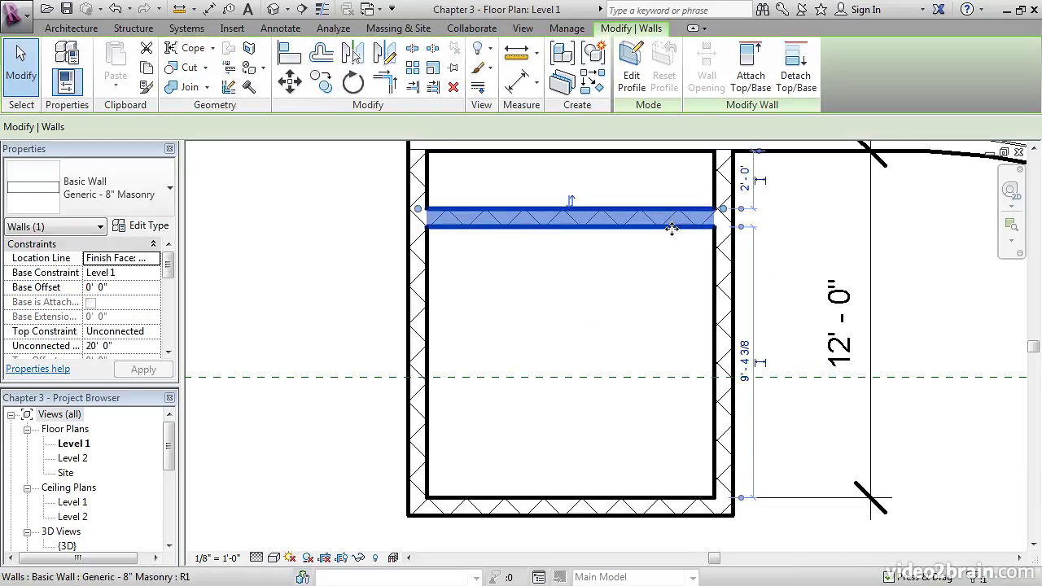
{"action": "left_click", "coordinate": [745, 360]}
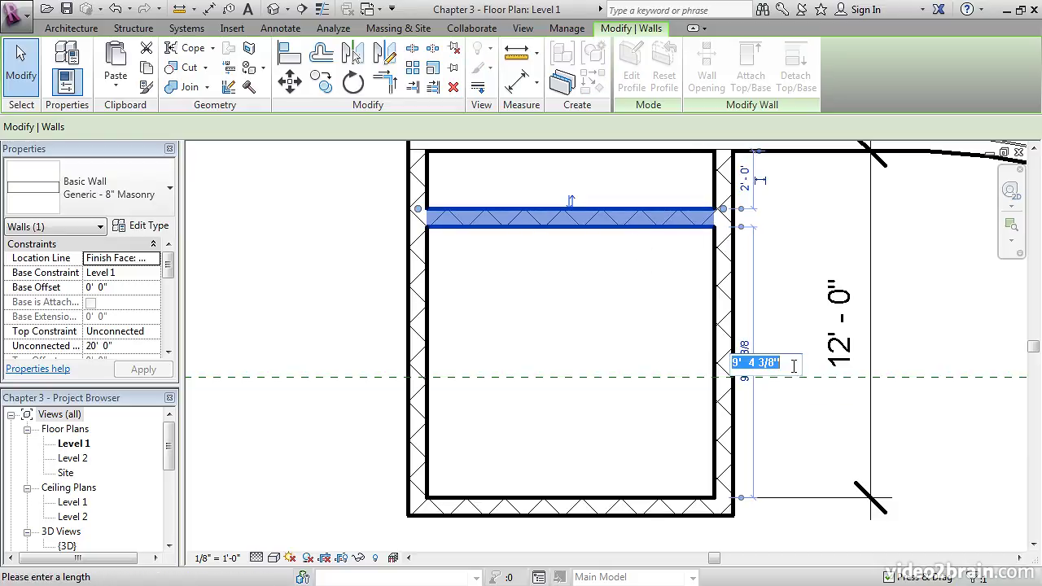
{"action": "type", "text": "10"}
{"action": "key", "text": "Return"}
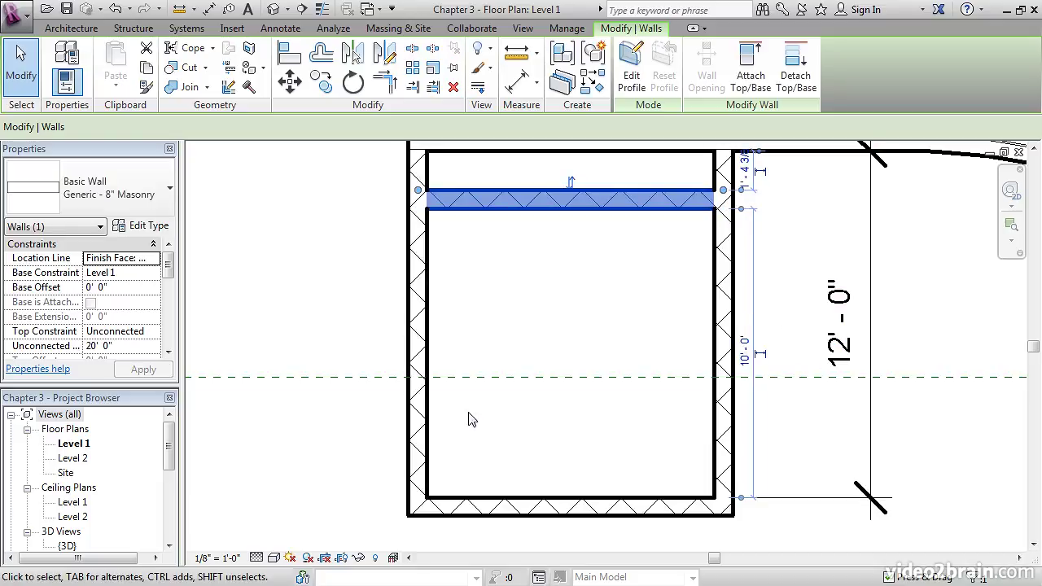
{"action": "left_click", "coordinate": [786, 252]}
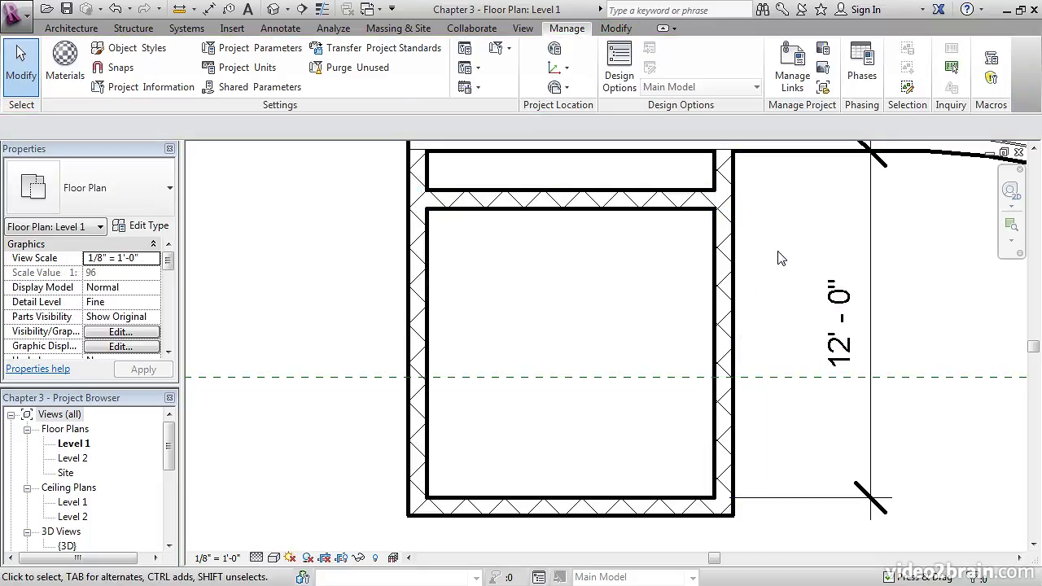
Mirror a copy of the room's four masonry walls about the middle horizontal reference plane of the building
{"action": "scroll", "coordinate": [512, 281], "scroll_direction": "down", "scroll_amount": 5}
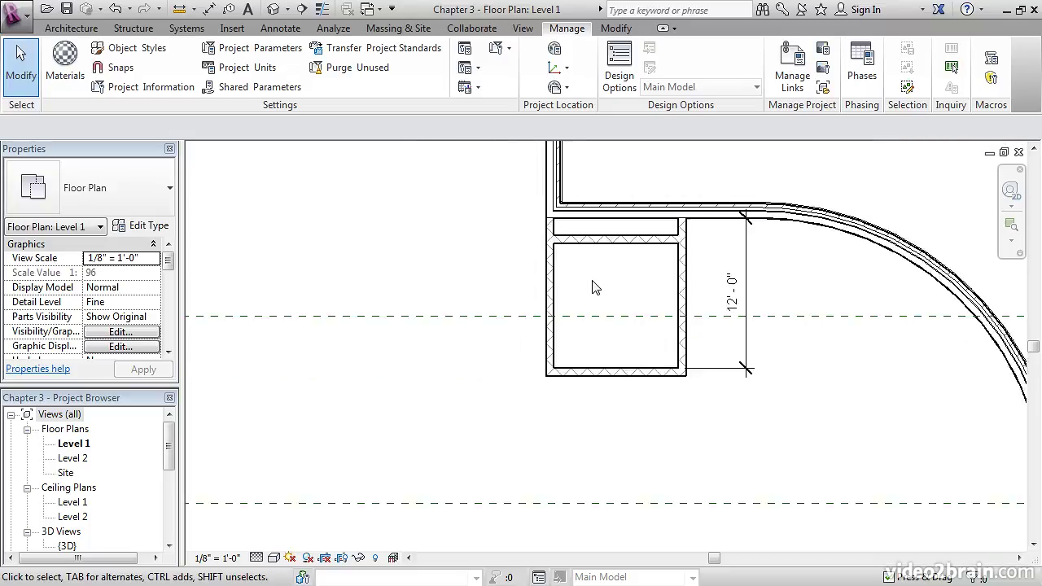
{"action": "middle_click_drag", "start_coordinate": [570, 347], "coordinate": [664, 342]}
{"action": "scroll", "coordinate": [664, 342], "scroll_direction": "up", "scroll_amount": 1}
{"action": "scroll", "coordinate": [714, 366], "scroll_direction": "down", "scroll_amount": 1}
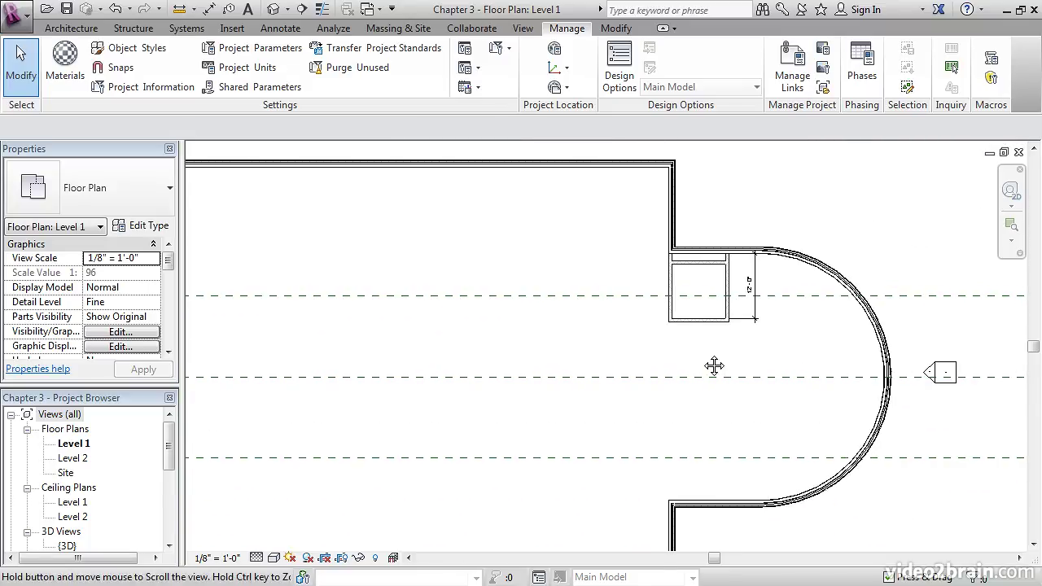
{"action": "middle_click_drag", "start_coordinate": [714, 366], "coordinate": [697, 320]}
{"action": "scroll", "coordinate": [700, 312], "scroll_direction": "up", "scroll_amount": 3}
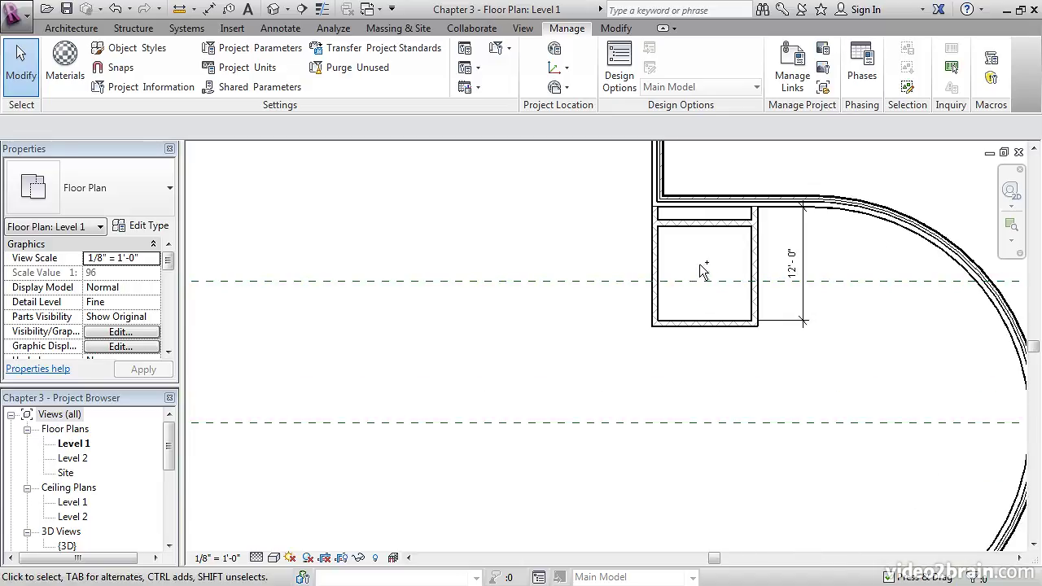
{"action": "left_click", "coordinate": [694, 224]}
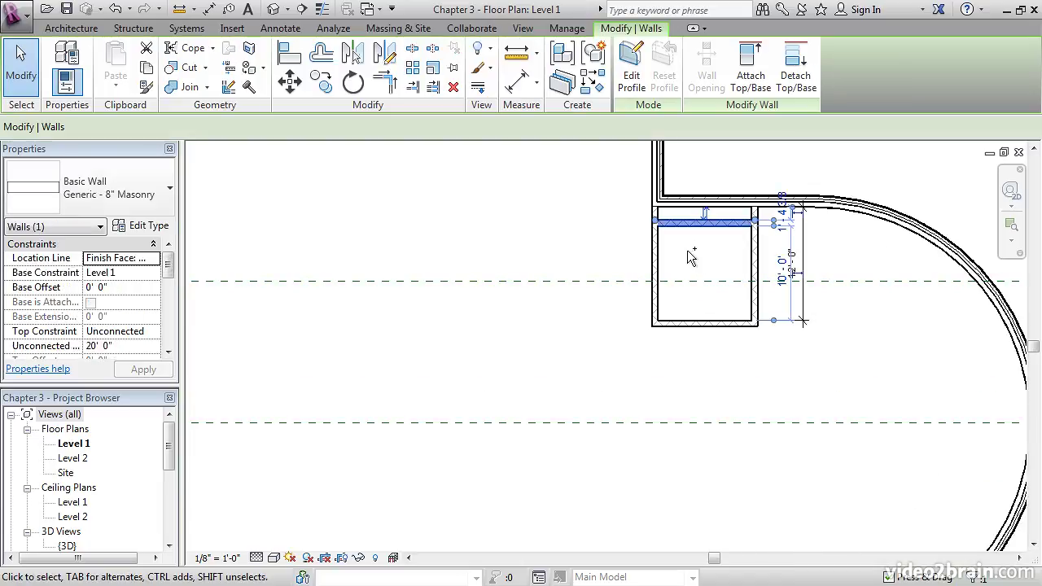
{"action": "left_click", "coordinate": [661, 258], "text": "ctrl"}
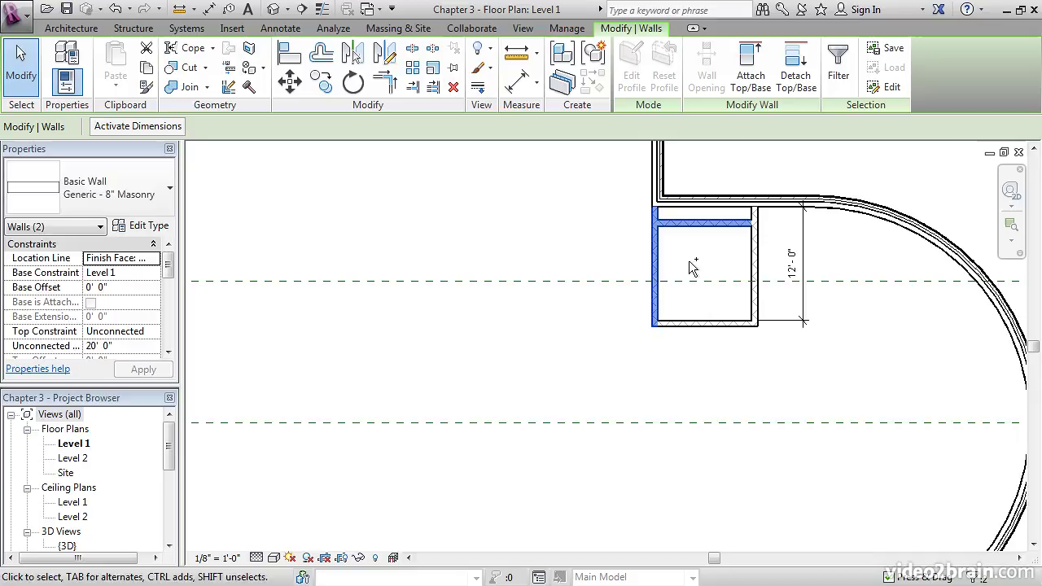
{"action": "left_click", "coordinate": [700, 325], "text": "ctrl"}
{"action": "left_click", "coordinate": [754, 259], "text": "ctrl"}
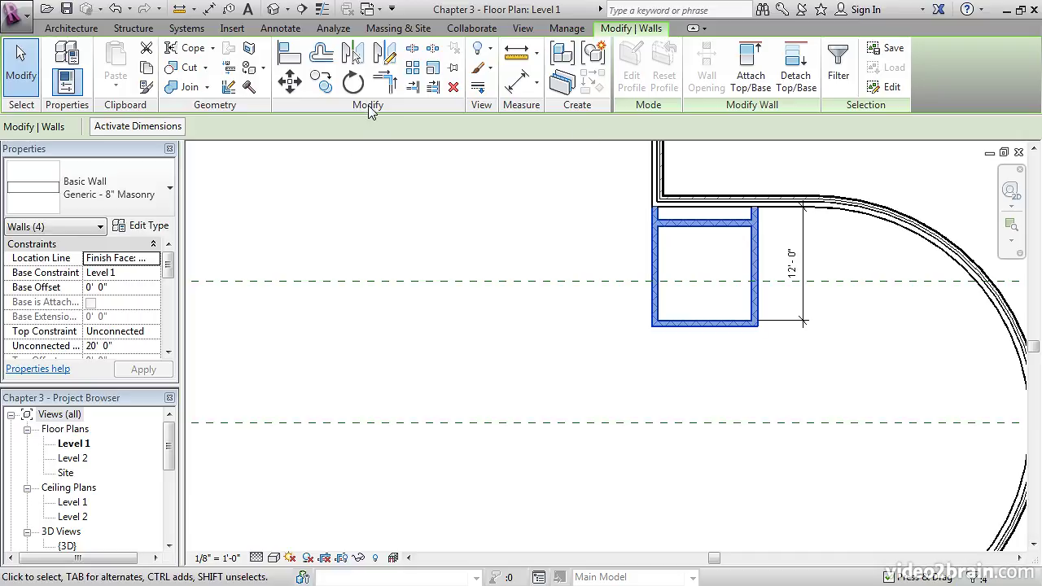
{"action": "left_click", "coordinate": [355, 62]}
{"action": "scroll", "coordinate": [455, 374], "scroll_direction": "down", "scroll_amount": 2}
{"action": "middle_click_drag", "start_coordinate": [455, 374], "coordinate": [517, 373]}
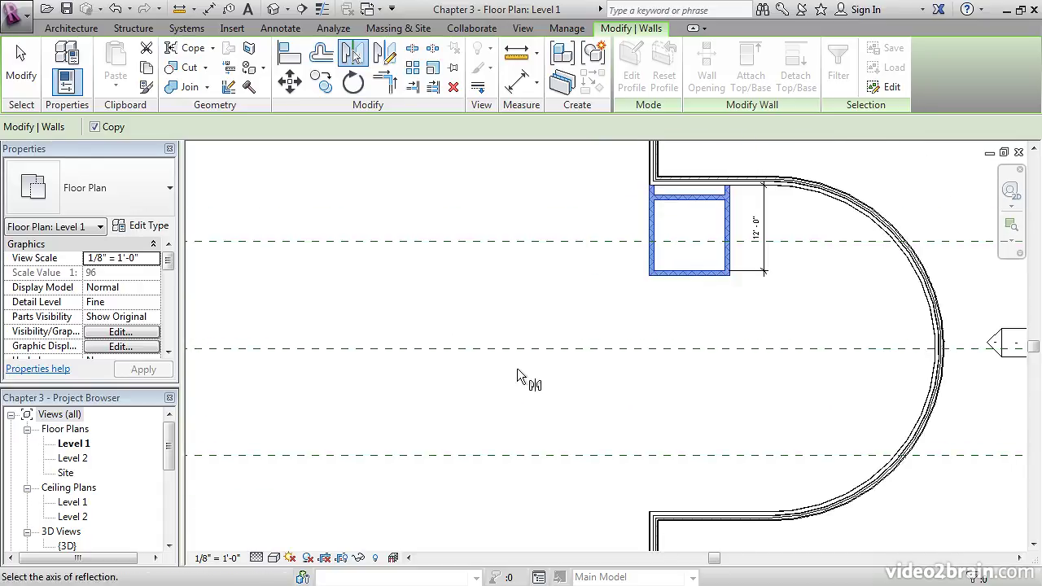
{"action": "left_click", "coordinate": [510, 350]}
{"action": "key", "text": "Escape"}
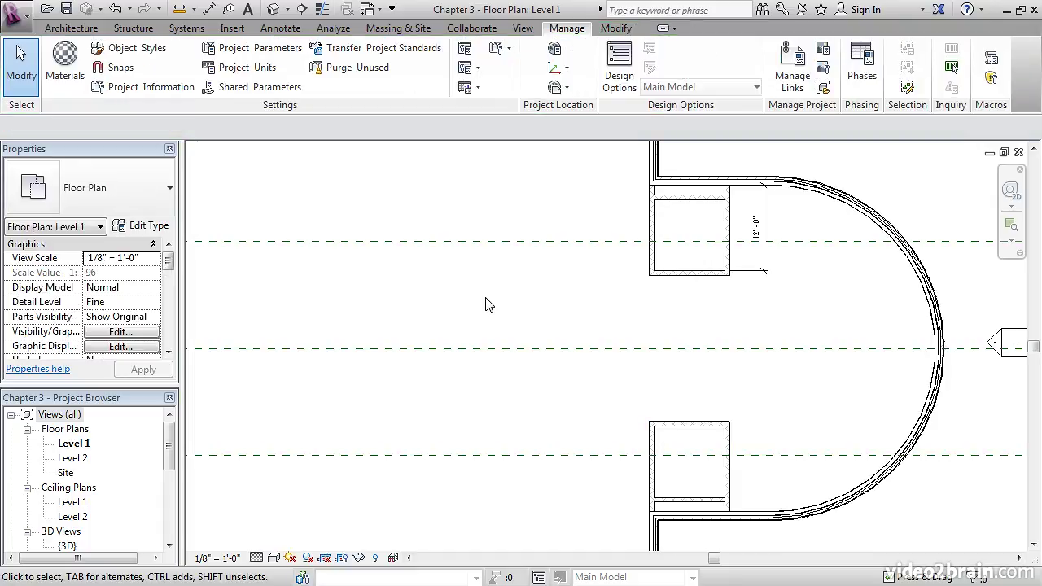